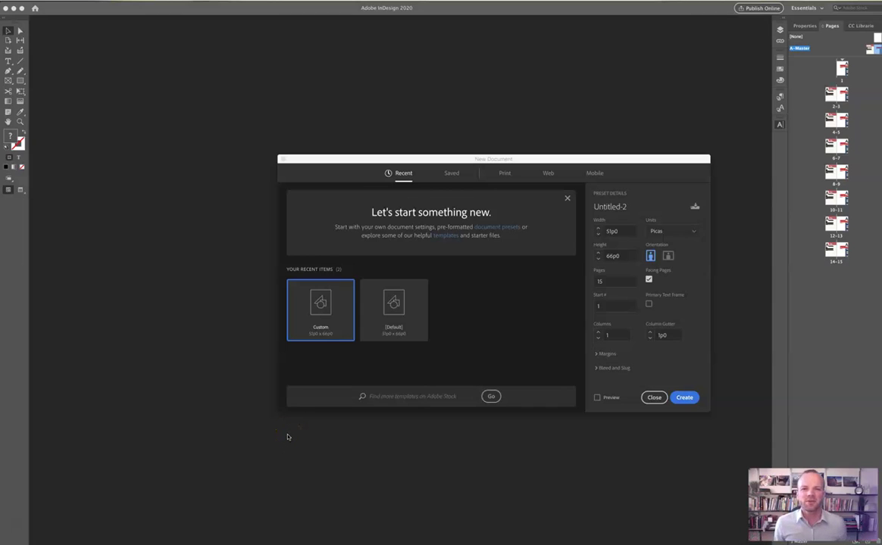
Create a 15-page, facing-pages 8.5 × 11 in document with units set to inches
{"action": "left_click", "coordinate": [283, 431]}
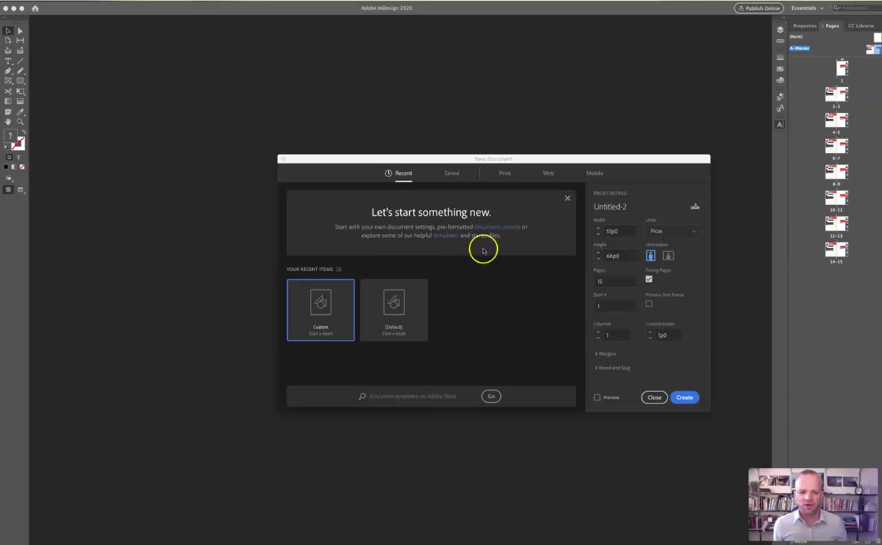
{"action": "left_click", "coordinate": [673, 231]}
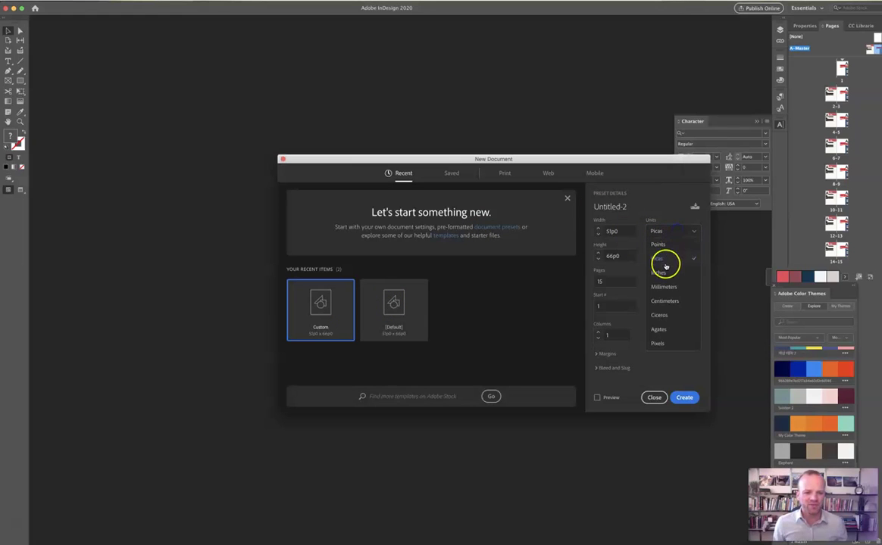
{"action": "left_click", "coordinate": [663, 271]}
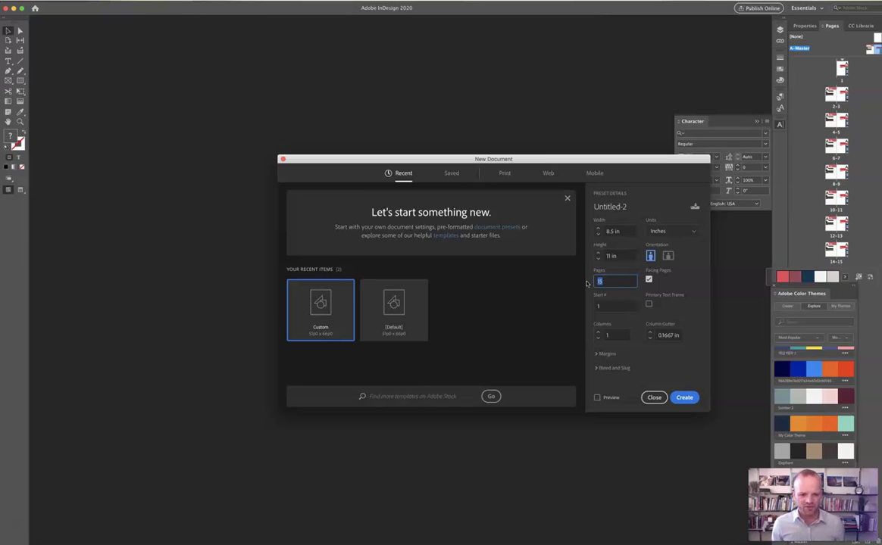
{"action": "left_click", "coordinate": [685, 398]}
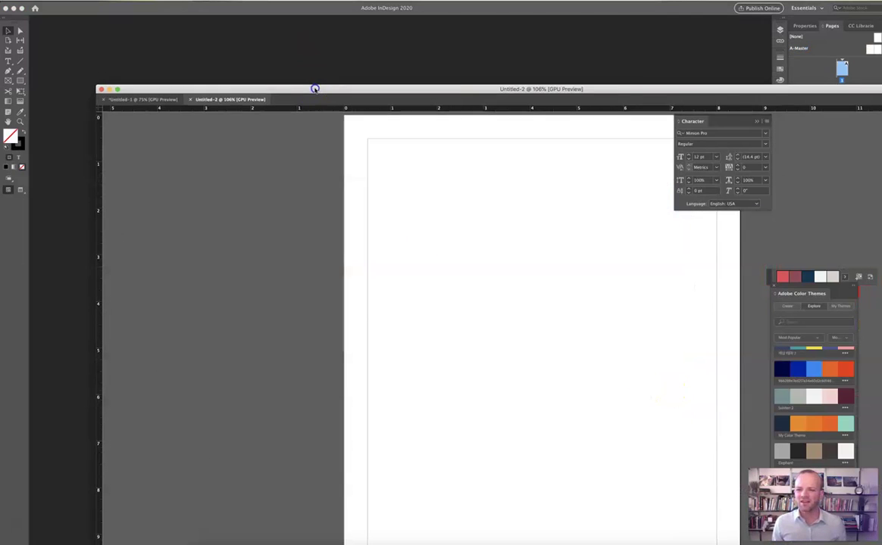
Dock the Untitled-2 window with the other documents and zoom out to view whole spreads
{"action": "left_click_drag", "start_coordinate": [313, 87], "coordinate": [244, 20]}
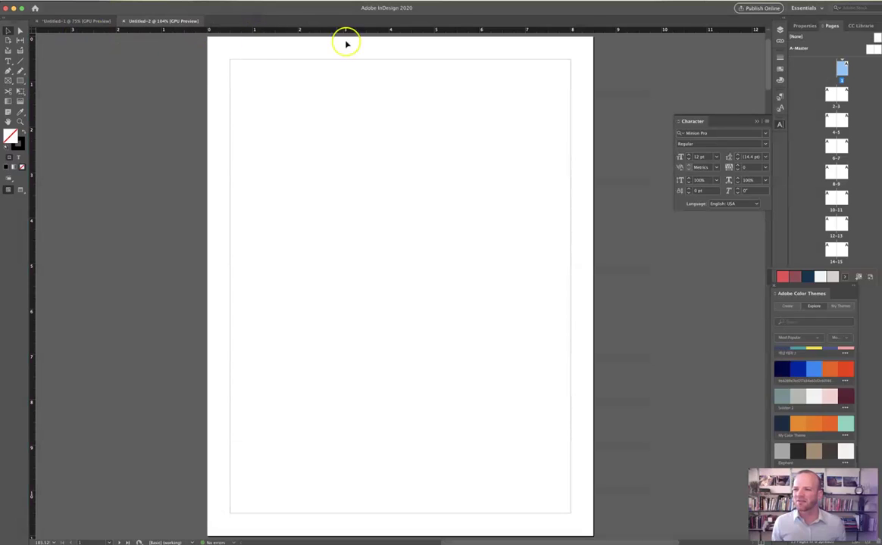
{"action": "scroll", "coordinate": [523, 227], "scroll_direction": "down", "scroll_amount": 10}
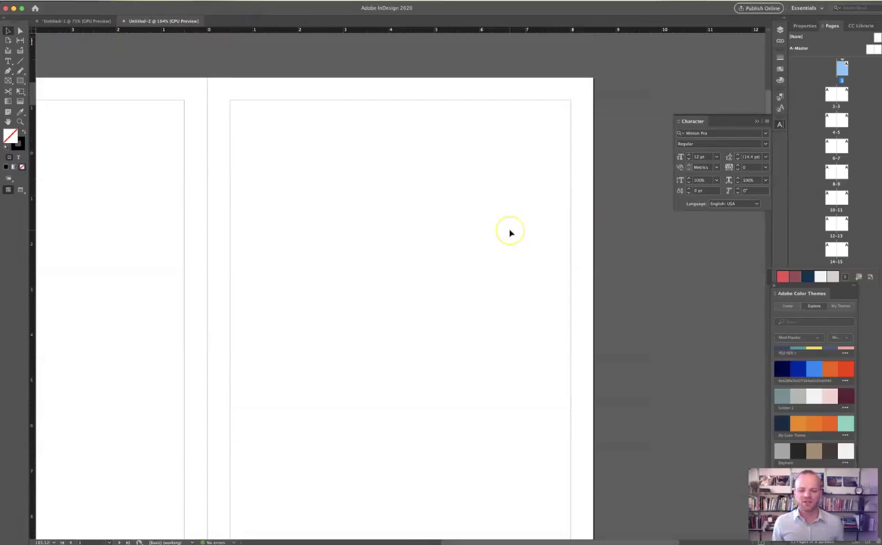
{"action": "scroll", "coordinate": [510, 234], "scroll_direction": "up", "scroll_amount": 2}
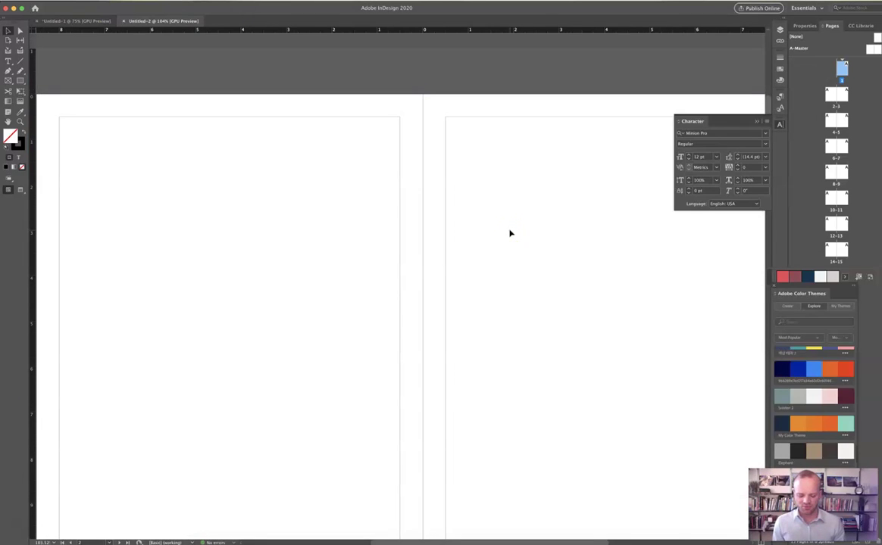
{"action": "key", "text": "super+minus"}
{"action": "key", "text": "super+minus"}
{"action": "key", "text": "super+minus"}
Scroll through the document's spreads from page 1 to pages 14–15
{"action": "scroll", "coordinate": [530, 155], "scroll_direction": "up", "scroll_amount": 3}
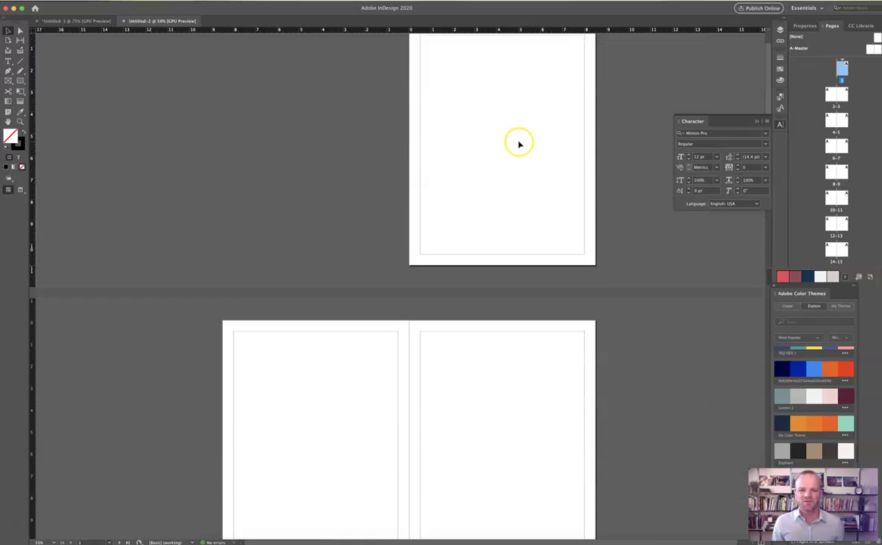
{"action": "scroll", "coordinate": [523, 125], "scroll_direction": "up", "scroll_amount": 1}
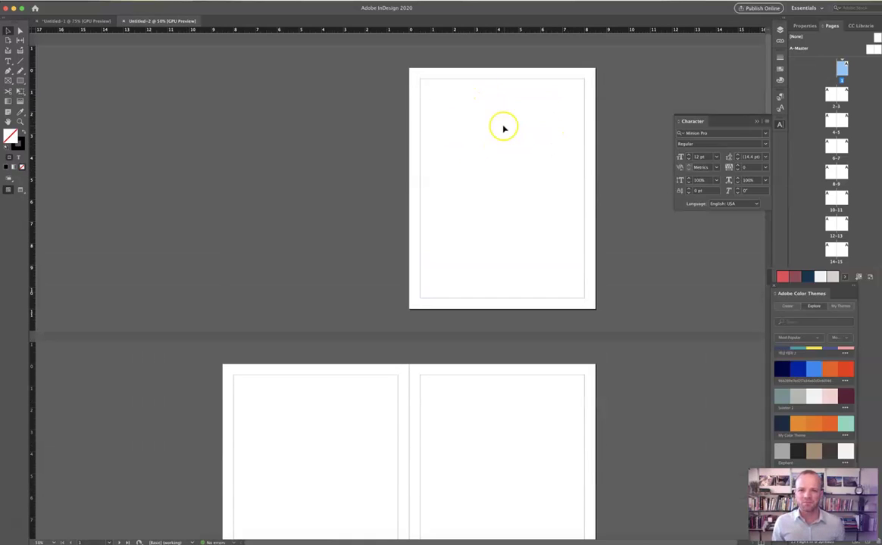
{"action": "scroll", "coordinate": [493, 205], "scroll_direction": "down", "scroll_amount": 4}
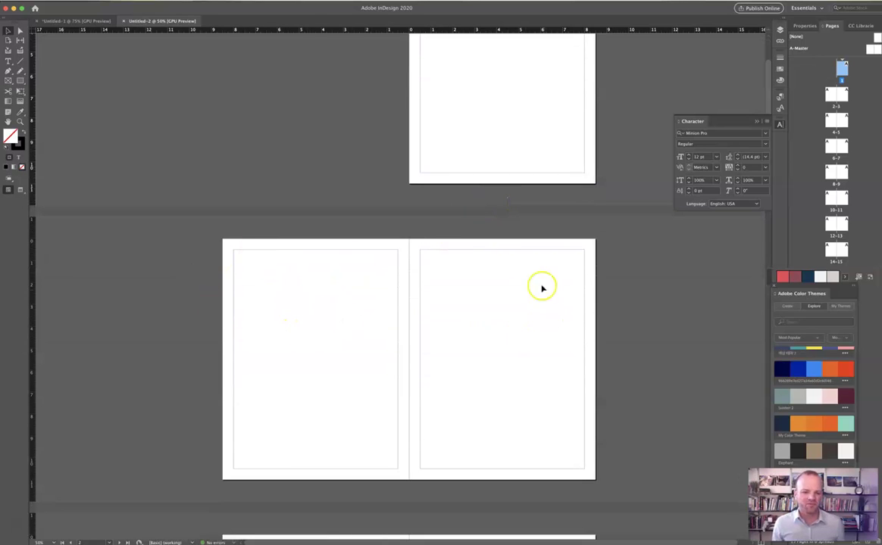
{"action": "scroll", "coordinate": [497, 297], "scroll_direction": "down", "scroll_amount": 10}
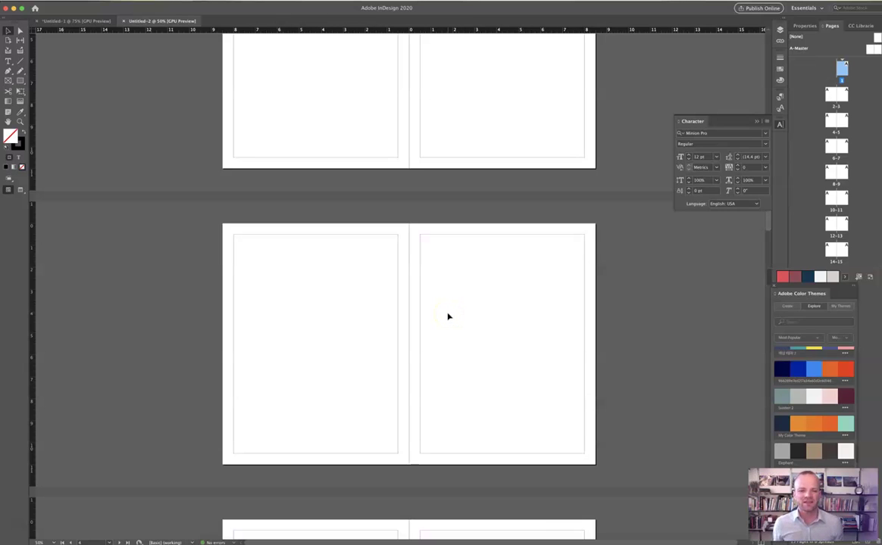
{"action": "scroll", "coordinate": [451, 325], "scroll_direction": "down", "scroll_amount": 2}
{"action": "scroll", "coordinate": [399, 323], "scroll_direction": "up", "scroll_amount": 5}
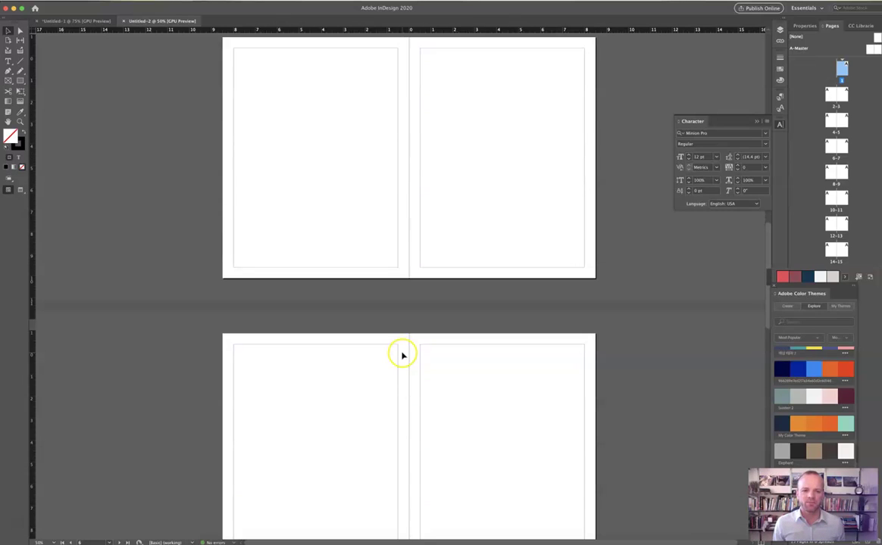
{"action": "scroll", "coordinate": [404, 341], "scroll_direction": "down", "scroll_amount": 1}
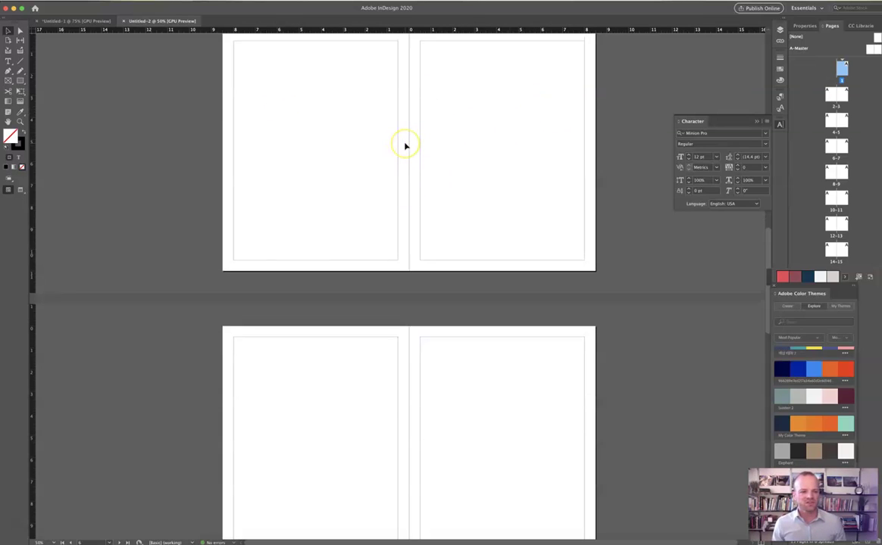
{"action": "scroll", "coordinate": [404, 144], "scroll_direction": "down", "scroll_amount": 10}
{"action": "scroll", "coordinate": [405, 144], "scroll_direction": "up", "scroll_amount": 5}
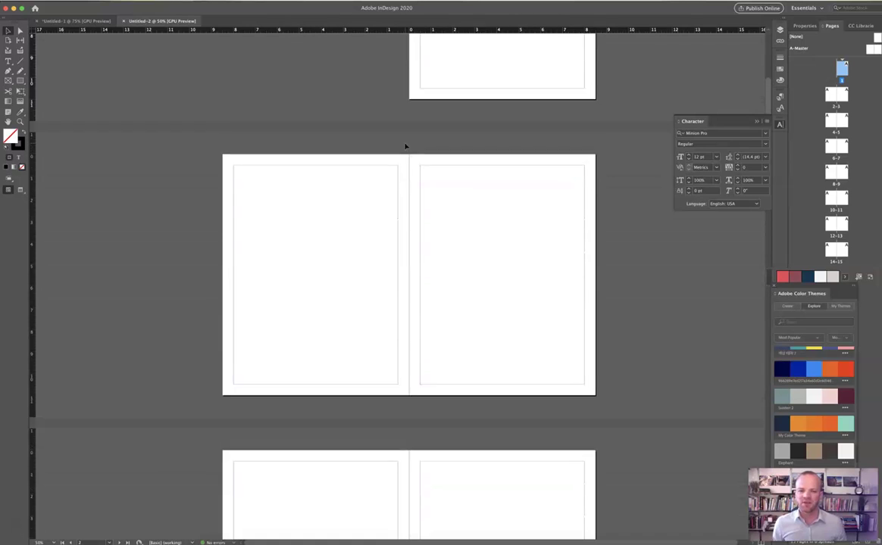
On the A-Master spread, paste the red Project Title banner and text group onto the left page
{"action": "double_click", "coordinate": [871, 50]}
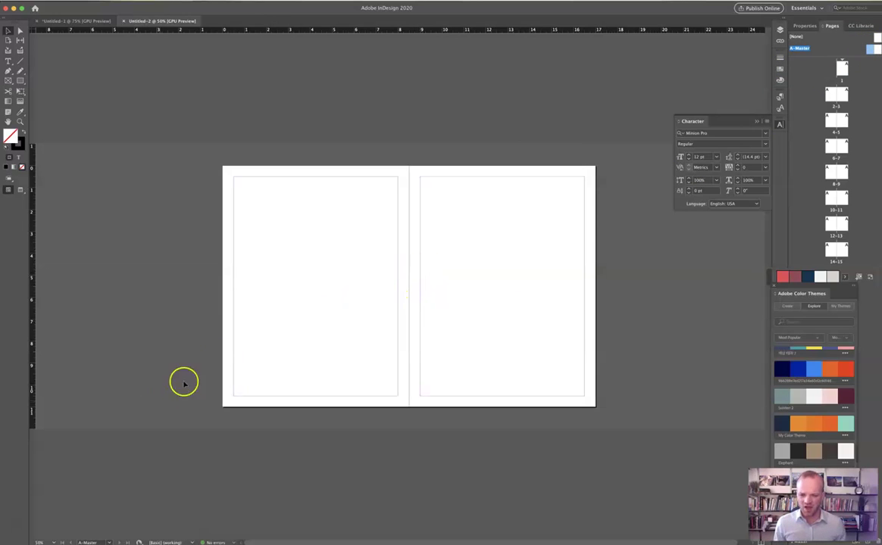
{"action": "key", "text": "super+v"}
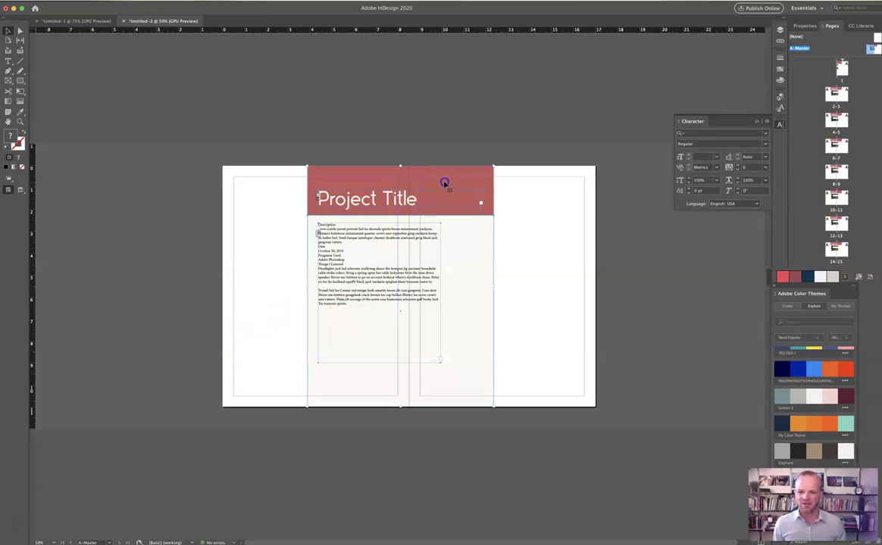
{"action": "left_click_drag", "start_coordinate": [444, 183], "coordinate": [360, 183]}
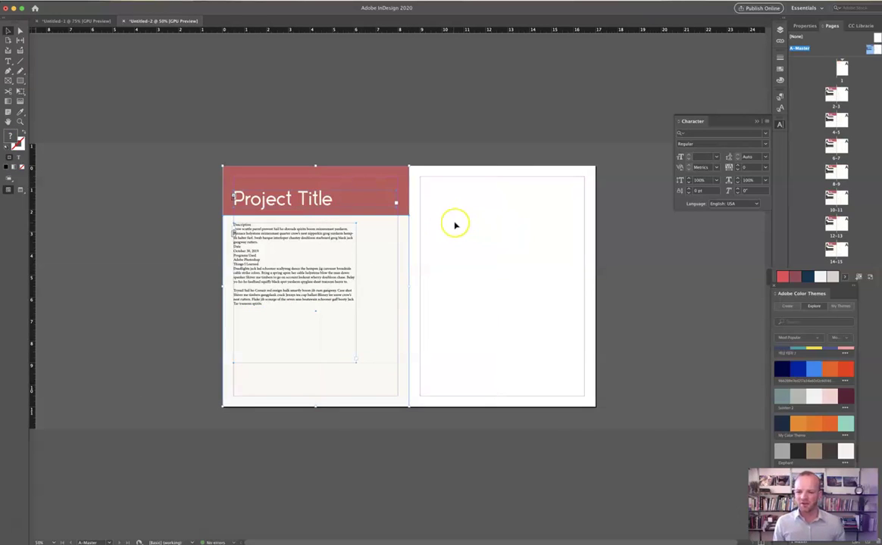
{"action": "left_click", "coordinate": [484, 238]}
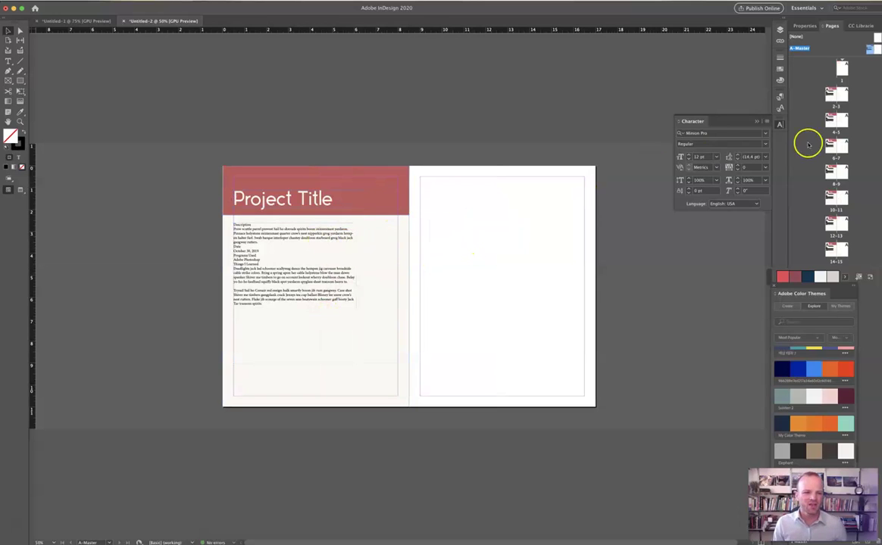
View spread 2-3 and scroll the spreads to confirm the banner repeats
{"action": "double_click", "coordinate": [829, 94]}
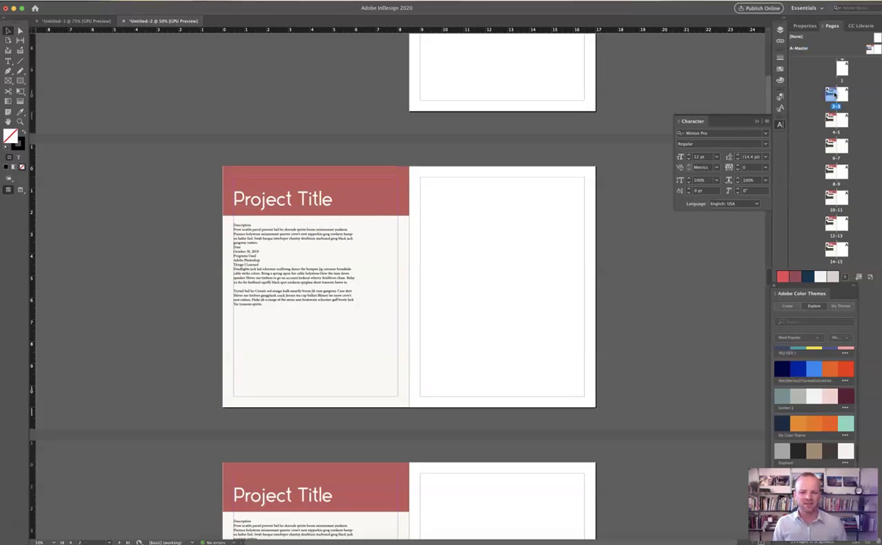
{"action": "scroll", "coordinate": [326, 263], "scroll_direction": "down", "scroll_amount": 5}
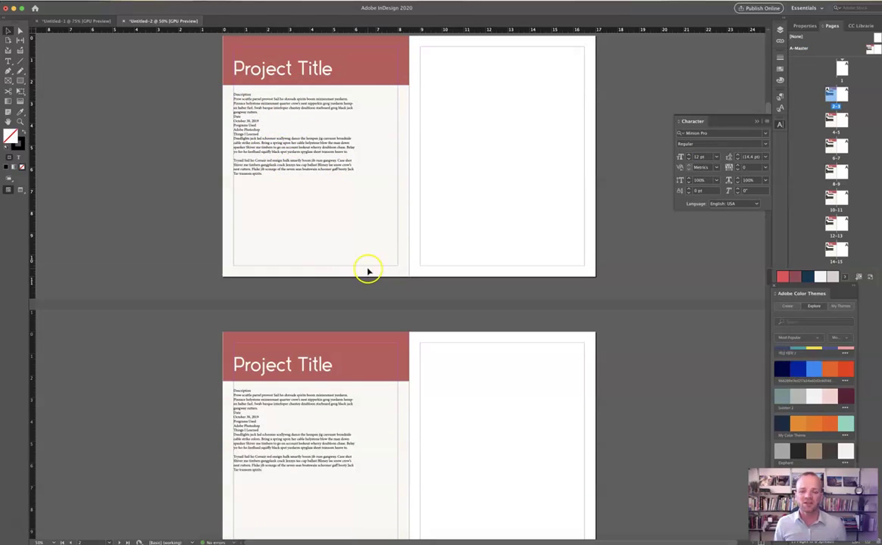
{"action": "scroll", "coordinate": [309, 470], "scroll_direction": "down", "scroll_amount": 3}
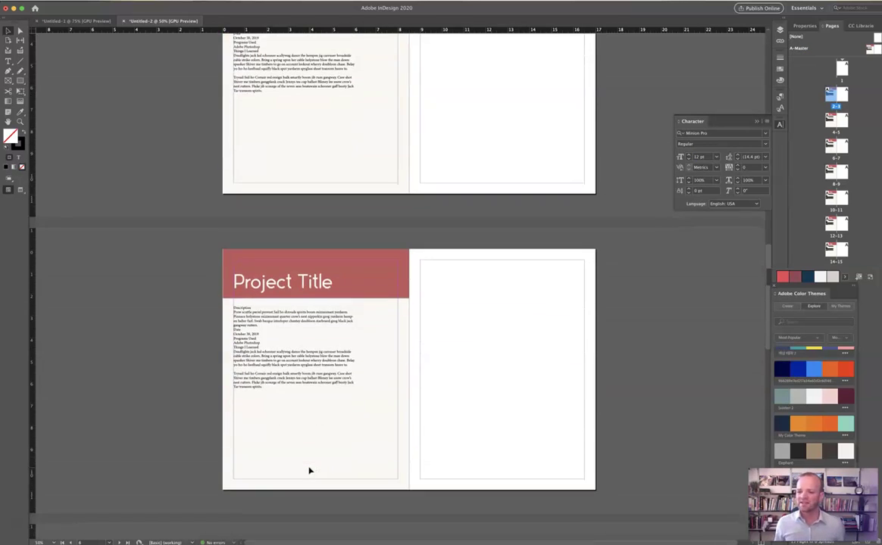
{"action": "scroll", "coordinate": [309, 470], "scroll_direction": "up", "scroll_amount": 12}
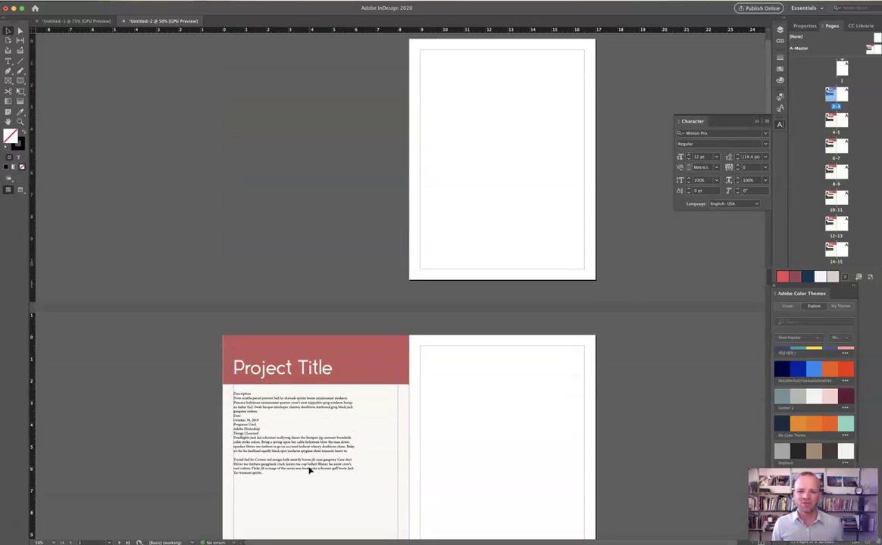
Return to A-Master and marquee-select, then deselect, the title and text frames
{"action": "double_click", "coordinate": [788, 47]}
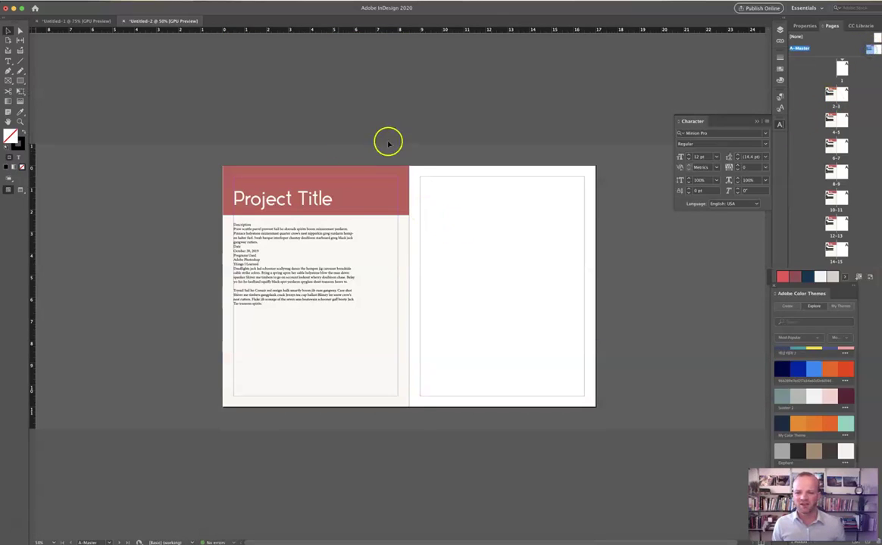
{"action": "left_click_drag", "start_coordinate": [386, 149], "coordinate": [208, 450]}
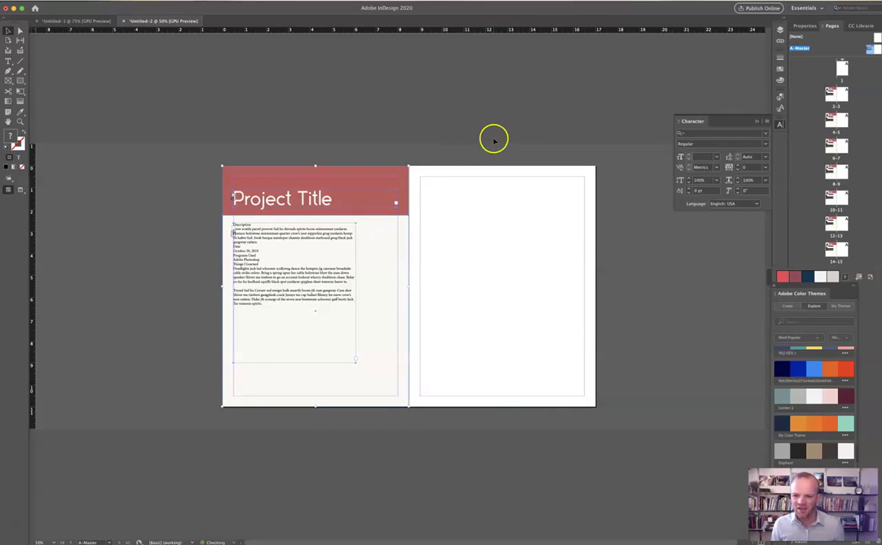
{"action": "left_click", "coordinate": [523, 127]}
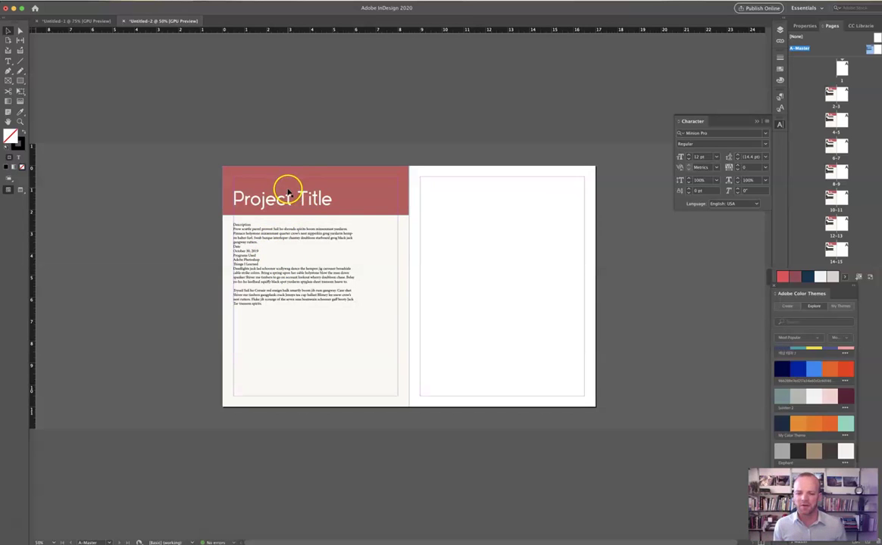
Zoom to 125% on the master text frame and select all of its text
{"action": "key", "text": "super+1"}
{"action": "scroll", "coordinate": [263, 228], "scroll_direction": "right", "scroll_amount": 3}
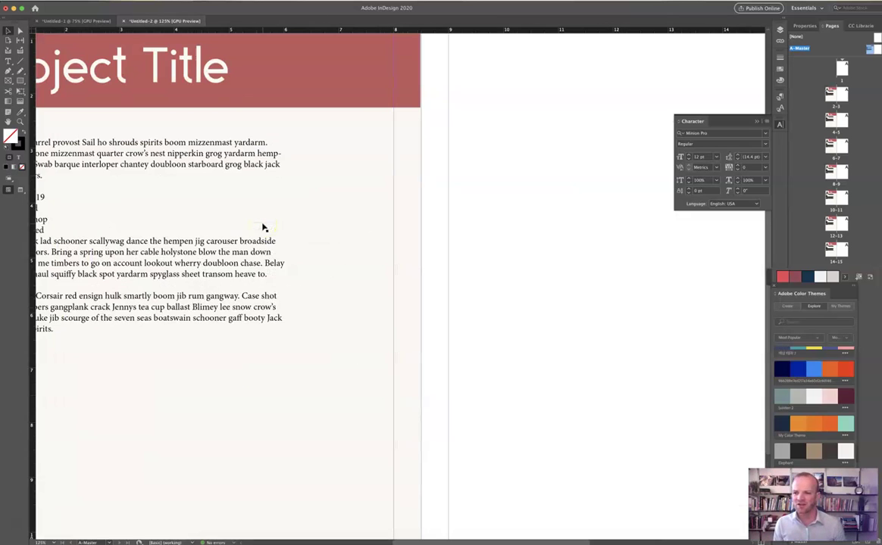
{"action": "left_click_drag", "start_coordinate": [262, 226], "coordinate": [425, 250]}
{"action": "left_click", "coordinate": [288, 220]}
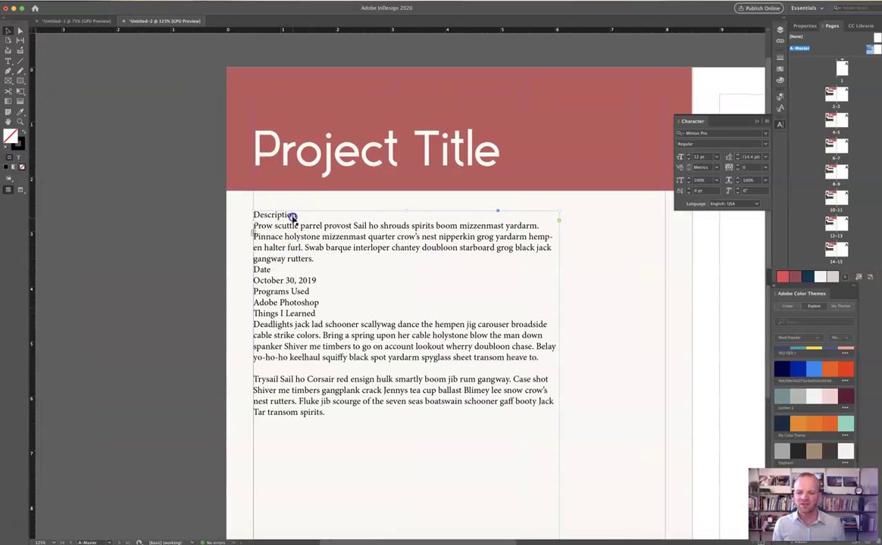
{"action": "double_click", "coordinate": [294, 221]}
{"action": "left_click_drag", "start_coordinate": [295, 216], "coordinate": [248, 217]}
{"action": "key", "text": "super+a"}
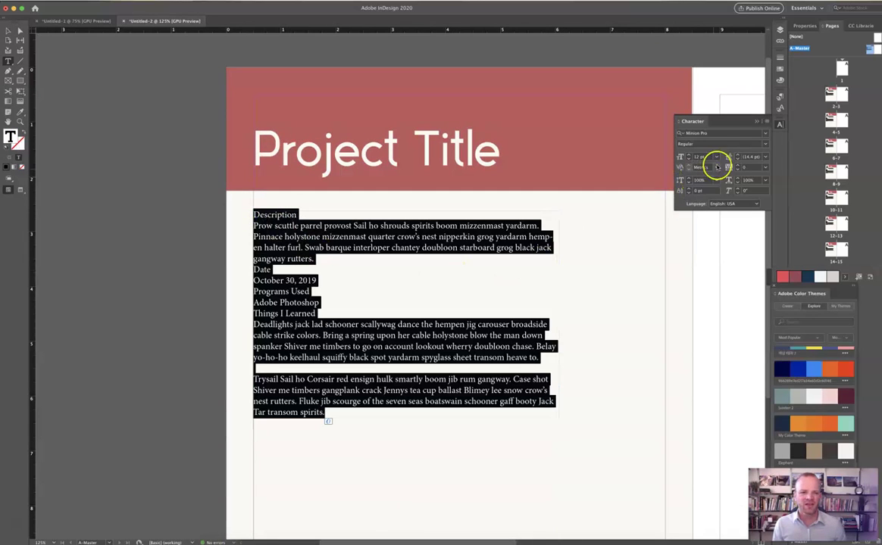
Change the frame's text font from Minion Pro to Rokkitt Regular
{"action": "left_click", "coordinate": [765, 132]}
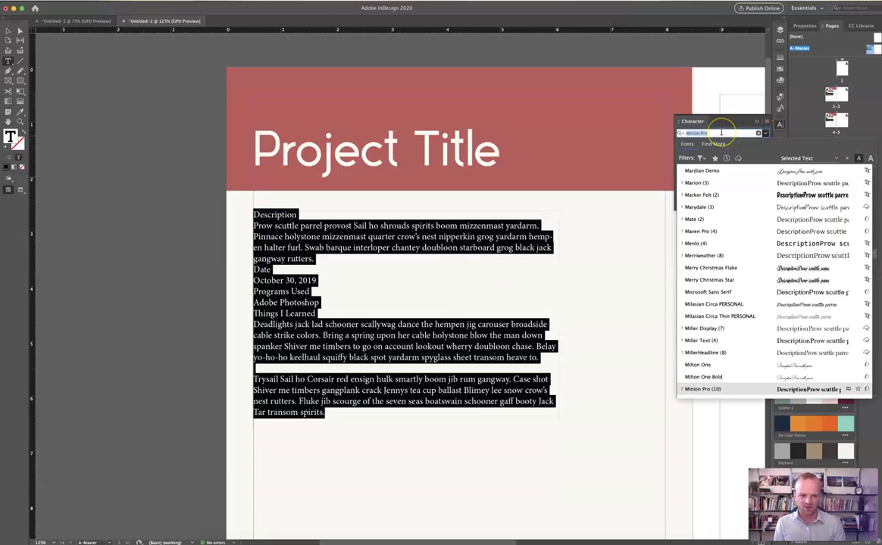
{"action": "type", "text": "oswald"}
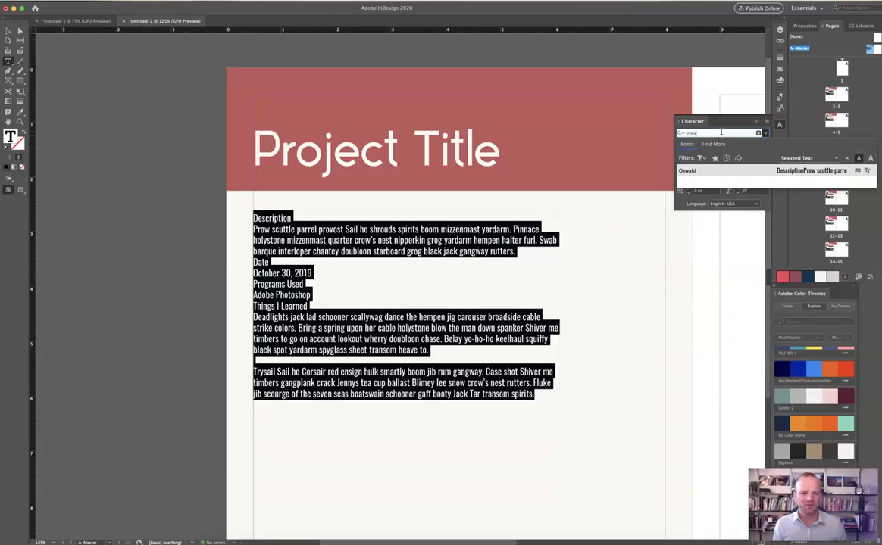
{"action": "type", "text": "o"}
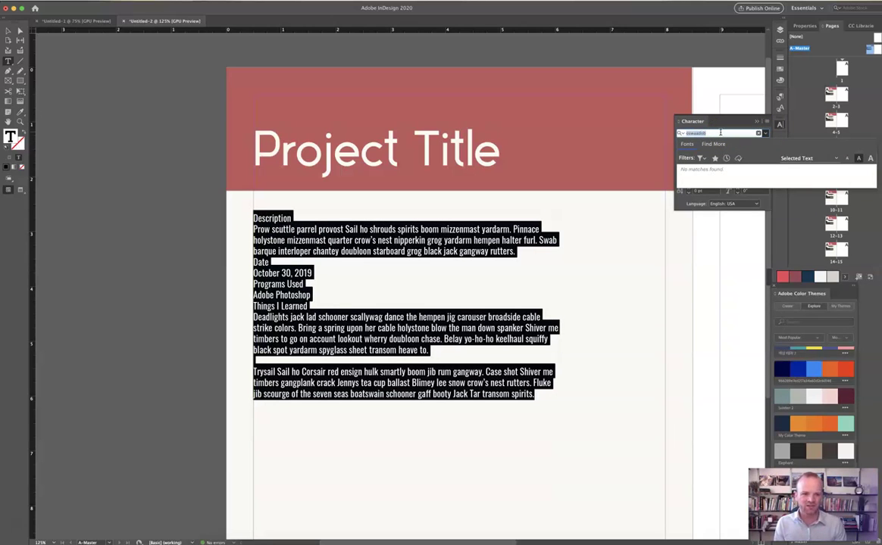
{"action": "key", "text": "BackSpace"}
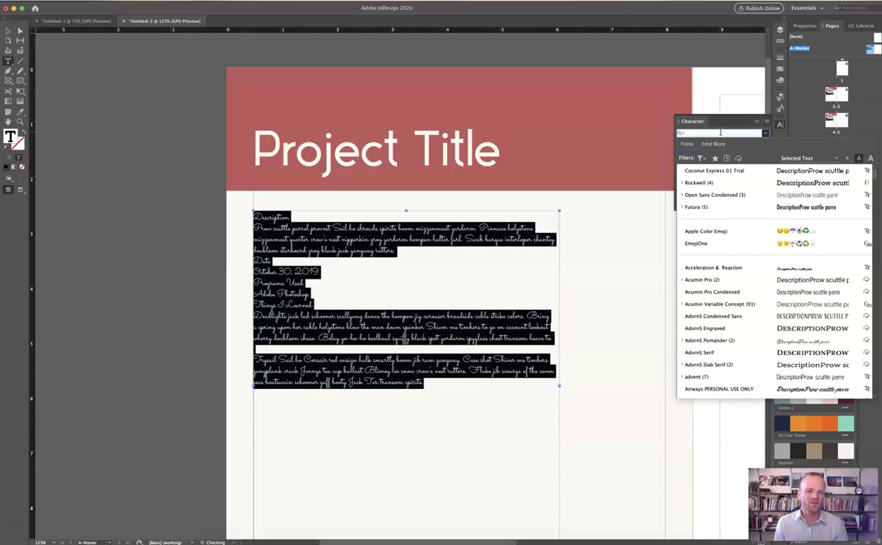
{"action": "left_click", "coordinate": [698, 129]}
{"action": "key", "text": "Escape"}
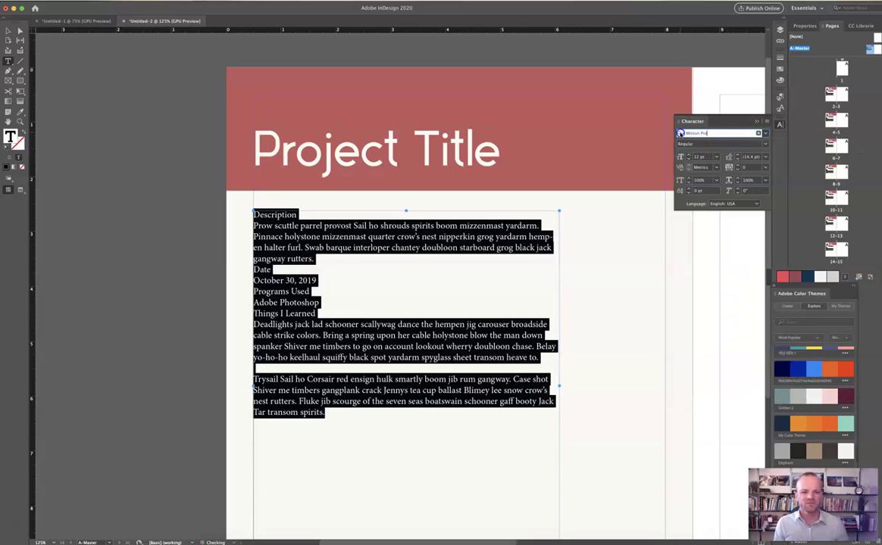
{"action": "type", "text": "rokkit"}
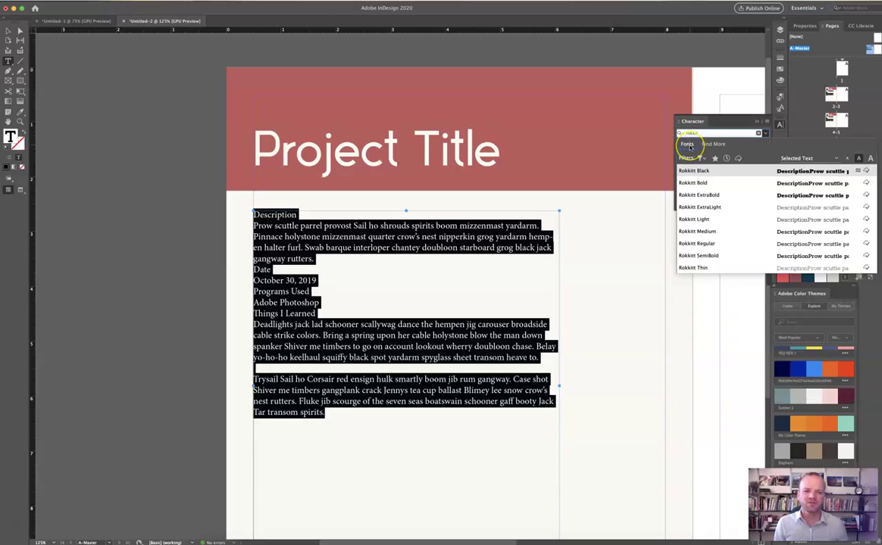
{"action": "left_click", "coordinate": [711, 241]}
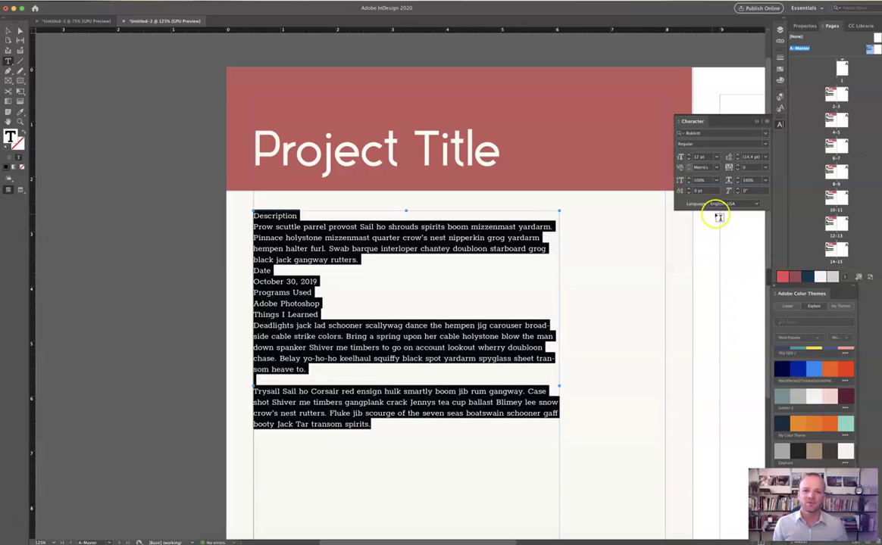
{"action": "left_click", "coordinate": [305, 215]}
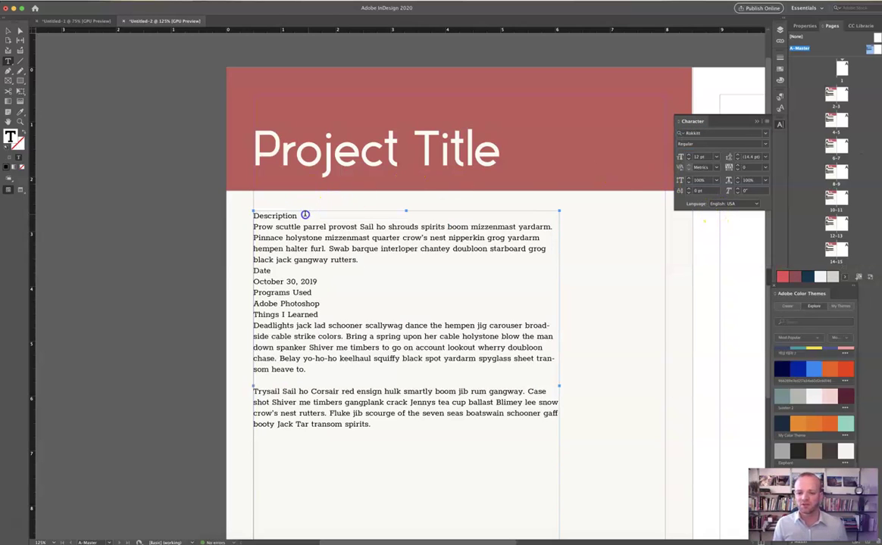
{"action": "left_click_drag", "start_coordinate": [305, 215], "coordinate": [252, 215]}
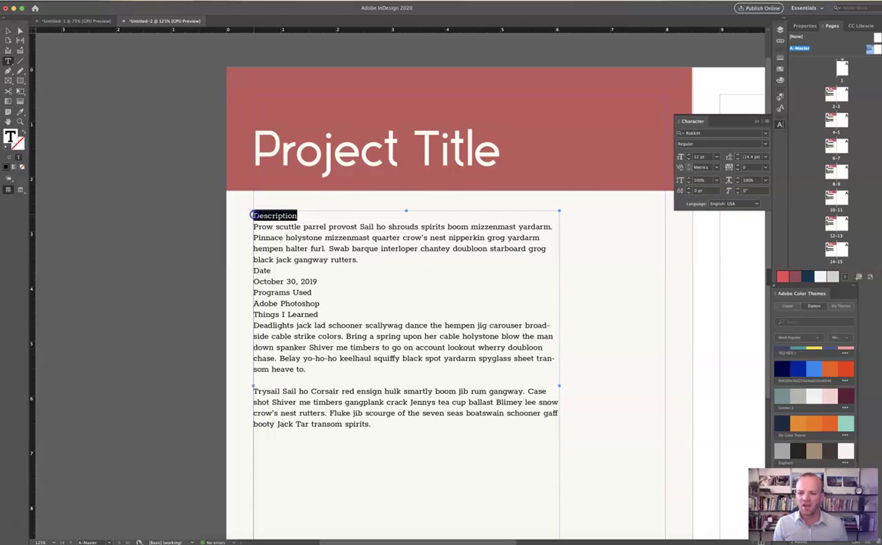
Make the Description heading 18 pt Rokkitt Bold
{"action": "left_click", "coordinate": [690, 155]}
{"action": "left_click", "coordinate": [690, 155]}
{"action": "left_click", "coordinate": [689, 156]}
{"action": "left_click", "coordinate": [690, 155]}
{"action": "left_click", "coordinate": [689, 155]}
{"action": "left_click", "coordinate": [690, 155]}
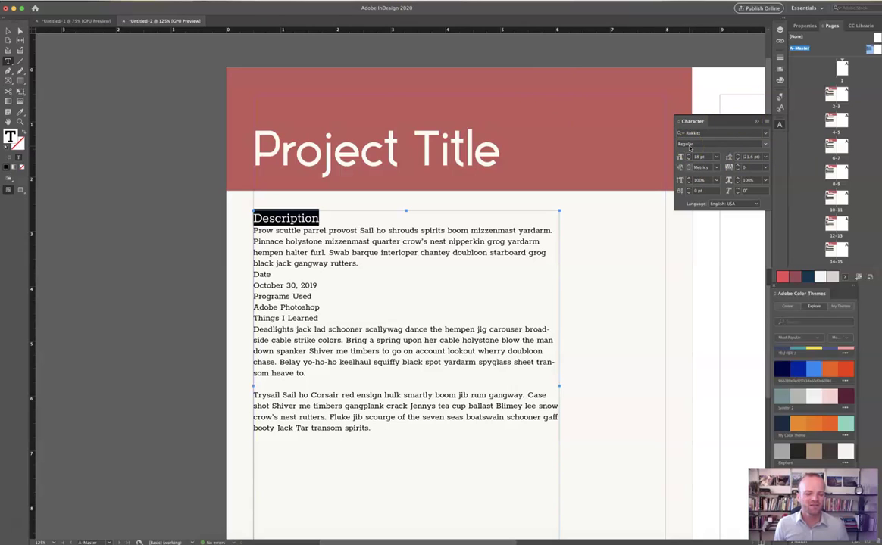
{"action": "left_click", "coordinate": [761, 144]}
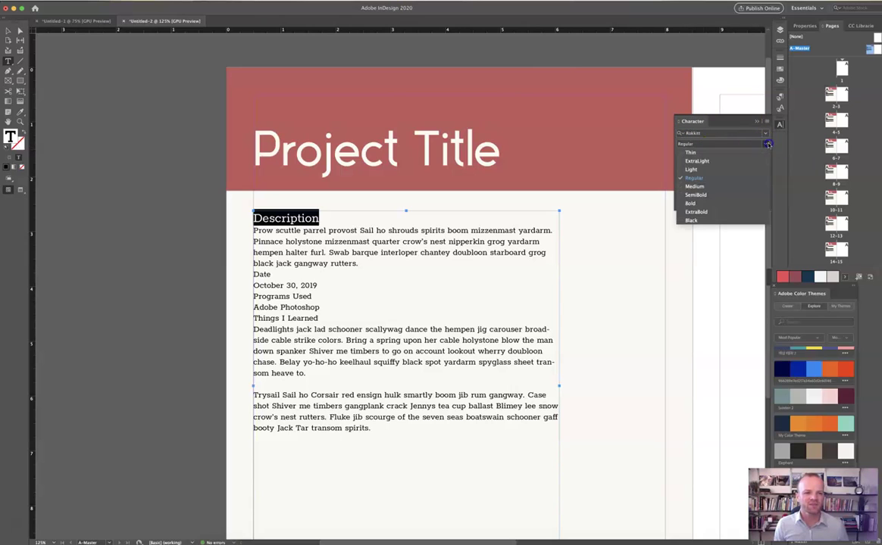
{"action": "left_click", "coordinate": [701, 211]}
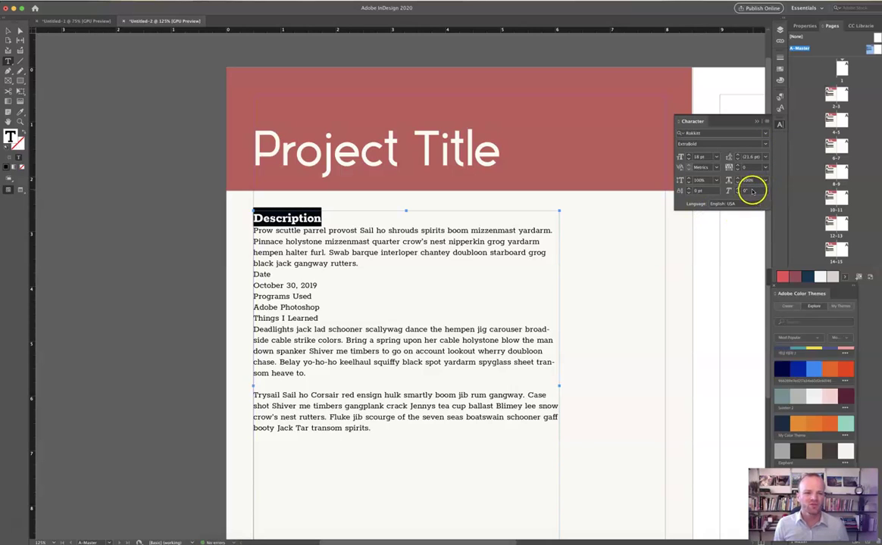
{"action": "left_click", "coordinate": [765, 144]}
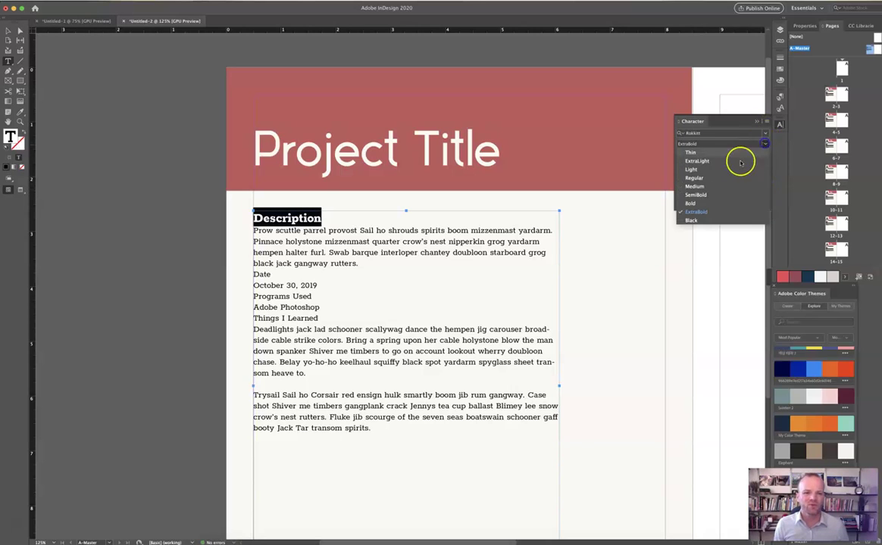
{"action": "left_click", "coordinate": [699, 206]}
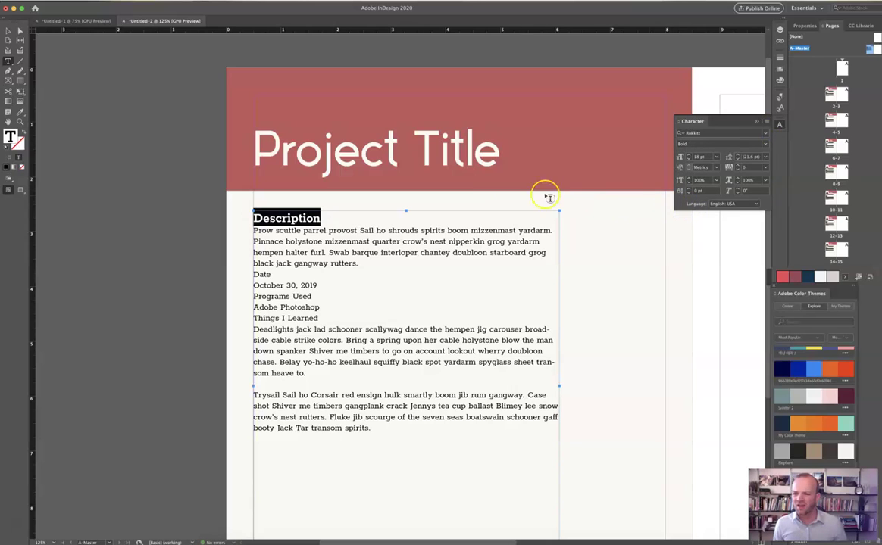
Convert the Description heading to UPPERCASE using Quick Actions Change Case
{"action": "left_click", "coordinate": [800, 26]}
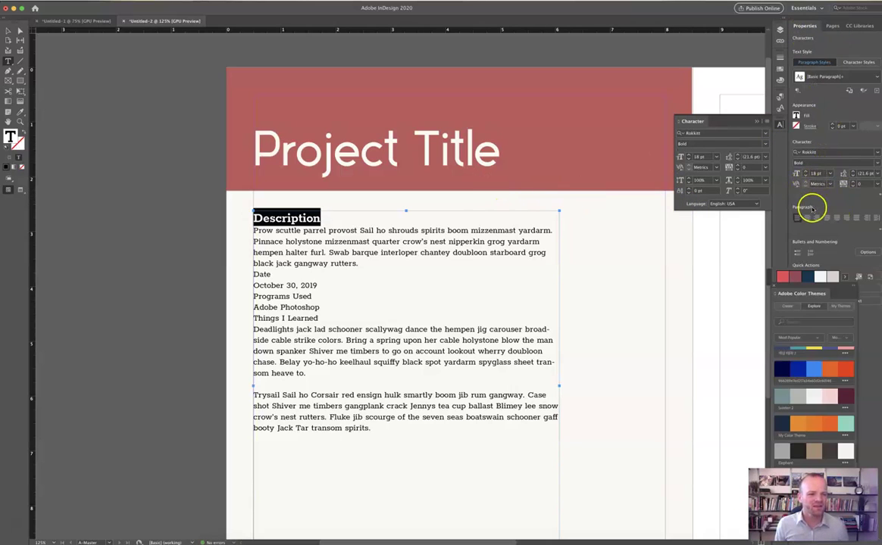
{"action": "left_click_drag", "start_coordinate": [769, 281], "coordinate": [91, 398]}
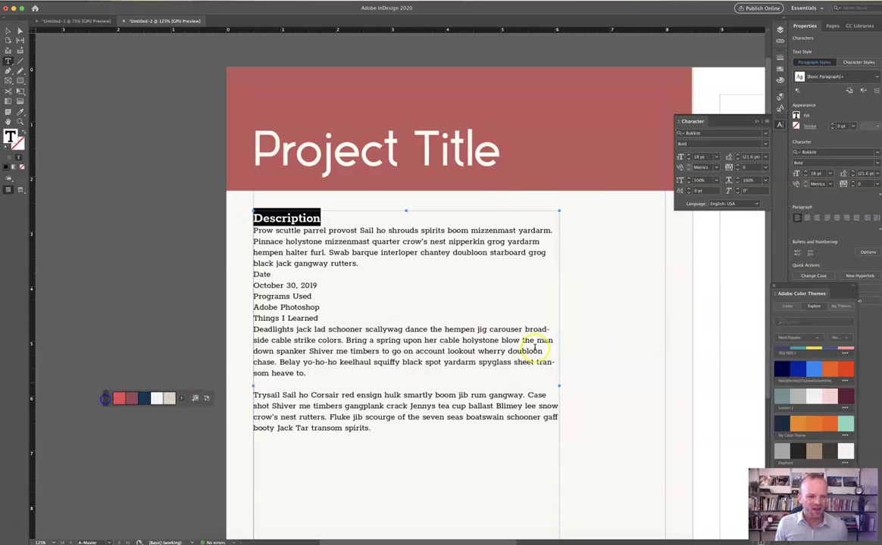
{"action": "left_click", "coordinate": [809, 277]}
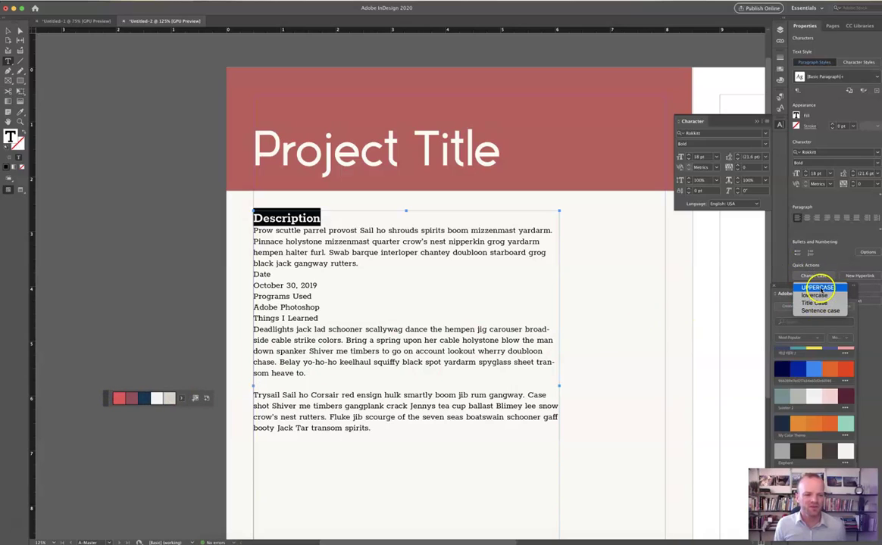
{"action": "left_click", "coordinate": [817, 287]}
{"action": "left_click", "coordinate": [361, 221]}
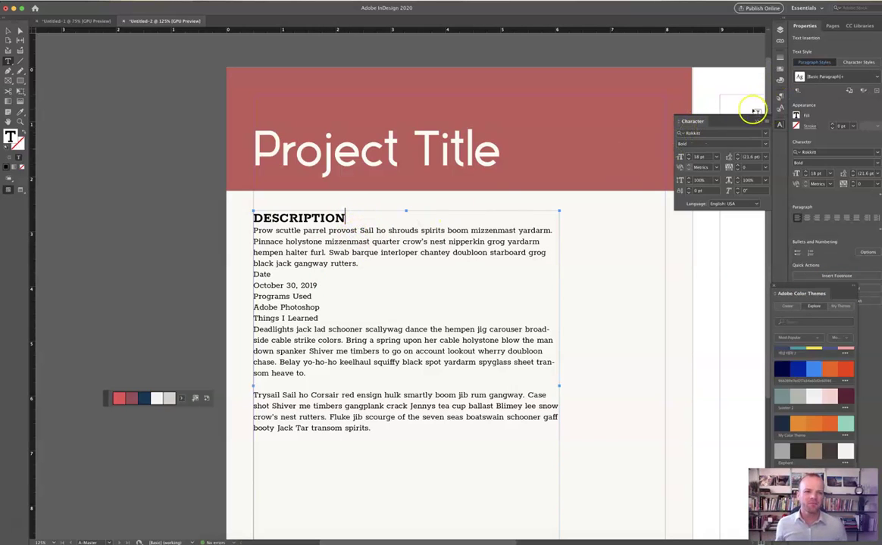
{"action": "left_click", "coordinate": [831, 25]}
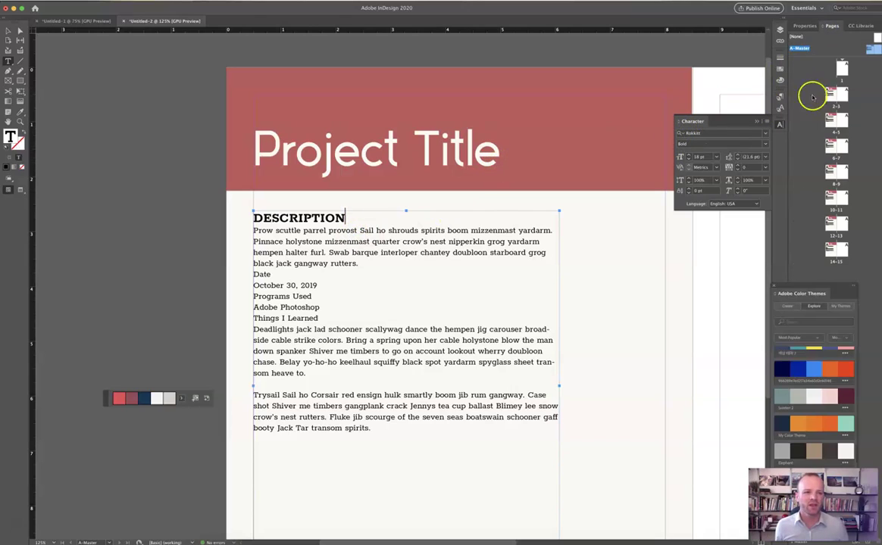
{"action": "double_click", "coordinate": [830, 94]}
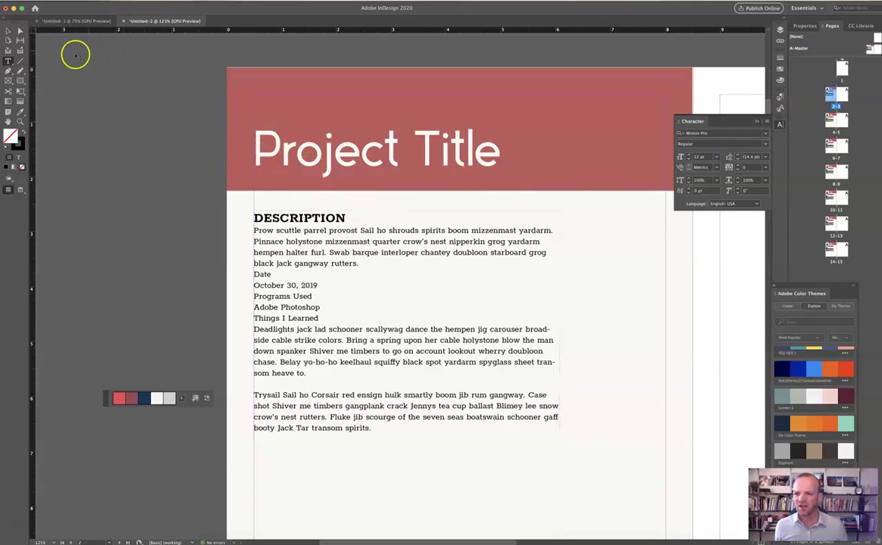
{"action": "left_click", "coordinate": [7, 31]}
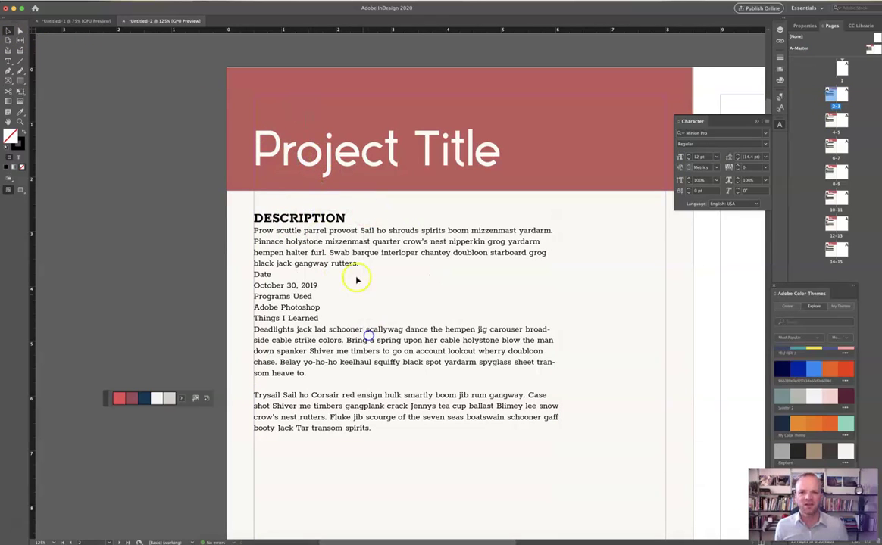
{"action": "left_click", "coordinate": [456, 220]}
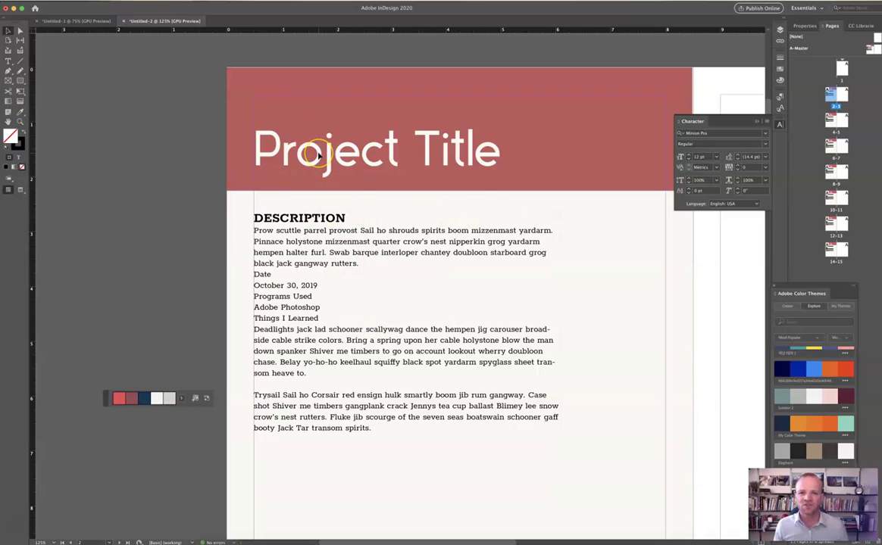
{"action": "left_click", "coordinate": [299, 217]}
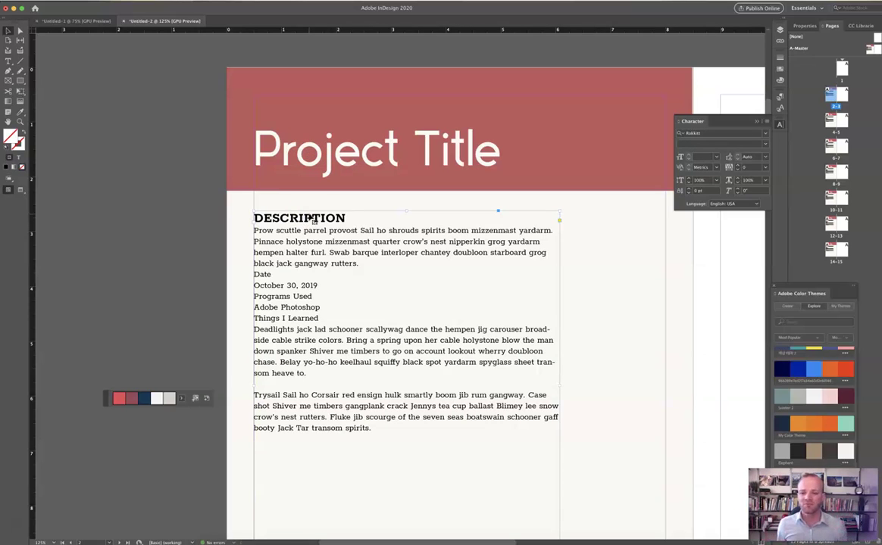
{"action": "key", "text": "t"}
{"action": "left_click_drag", "start_coordinate": [360, 263], "coordinate": [253, 231]}
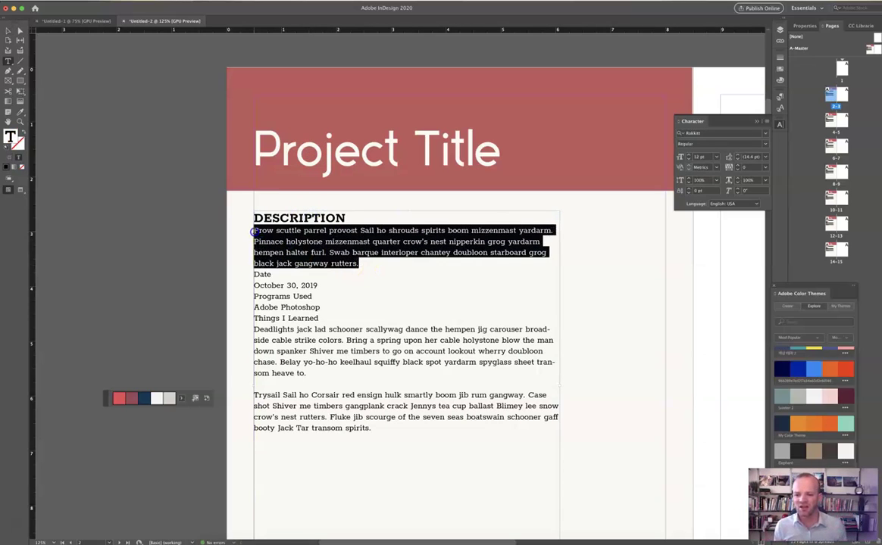
{"action": "type", "text": "dkjgha;dfjgha;jkghspodufg"}
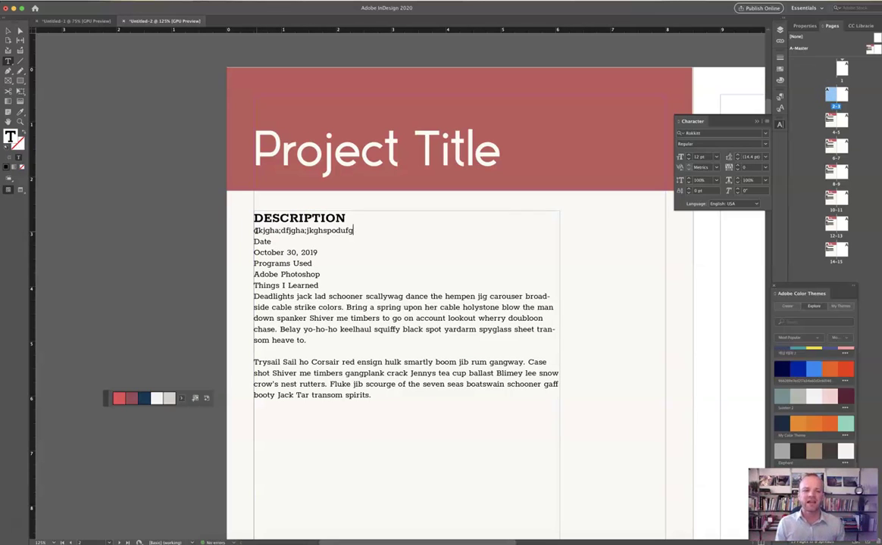
{"action": "key", "text": "super+z"}
{"action": "scroll", "coordinate": [408, 289], "scroll_direction": "down", "scroll_amount": 5}
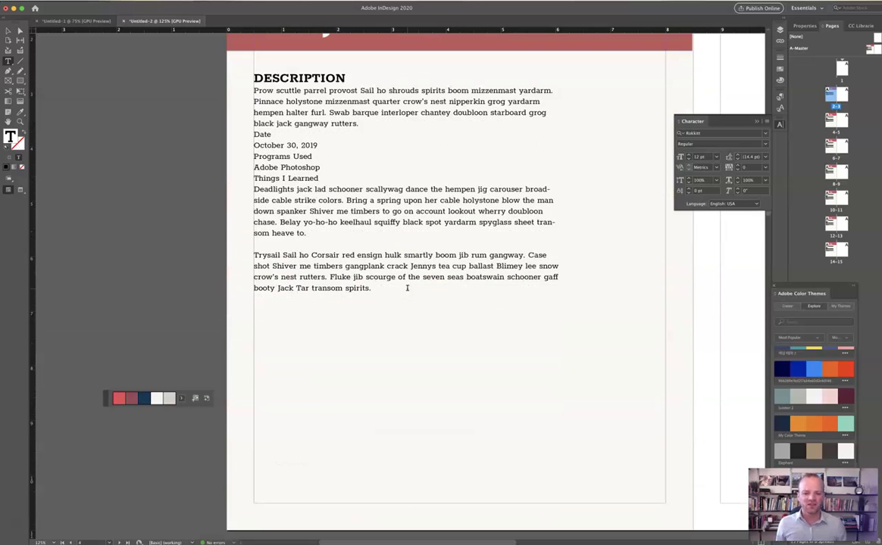
{"action": "scroll", "coordinate": [407, 288], "scroll_direction": "down", "scroll_amount": 15}
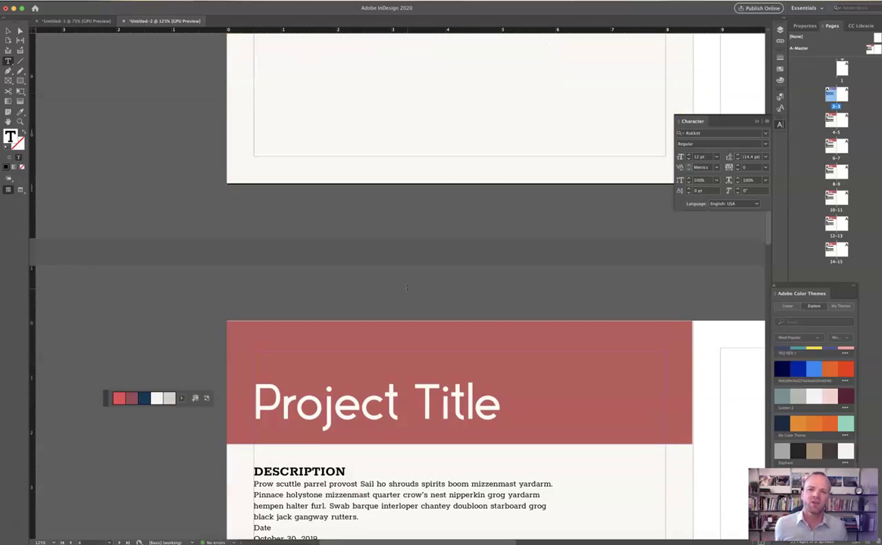
{"action": "scroll", "coordinate": [407, 288], "scroll_direction": "down", "scroll_amount": 15}
{"action": "scroll", "coordinate": [407, 288], "scroll_direction": "up", "scroll_amount": 3}
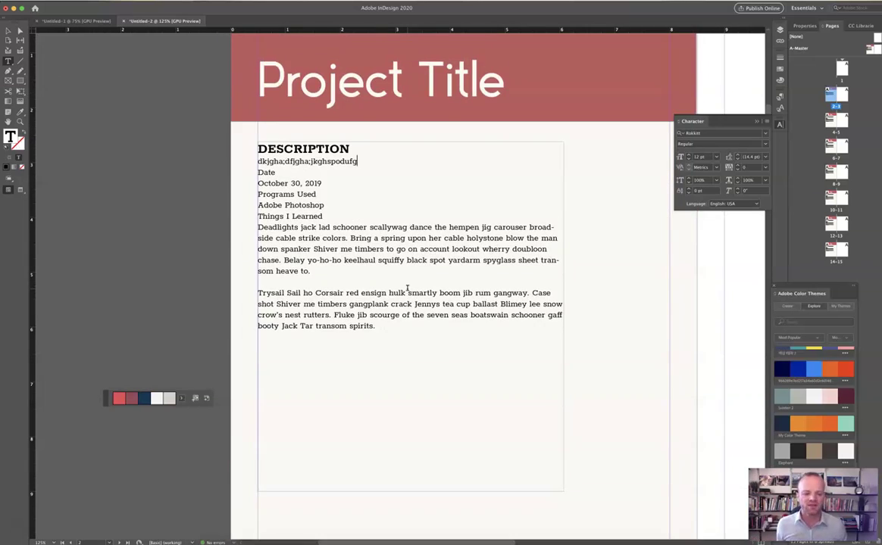
{"action": "scroll", "coordinate": [390, 286], "scroll_direction": "up", "scroll_amount": 2}
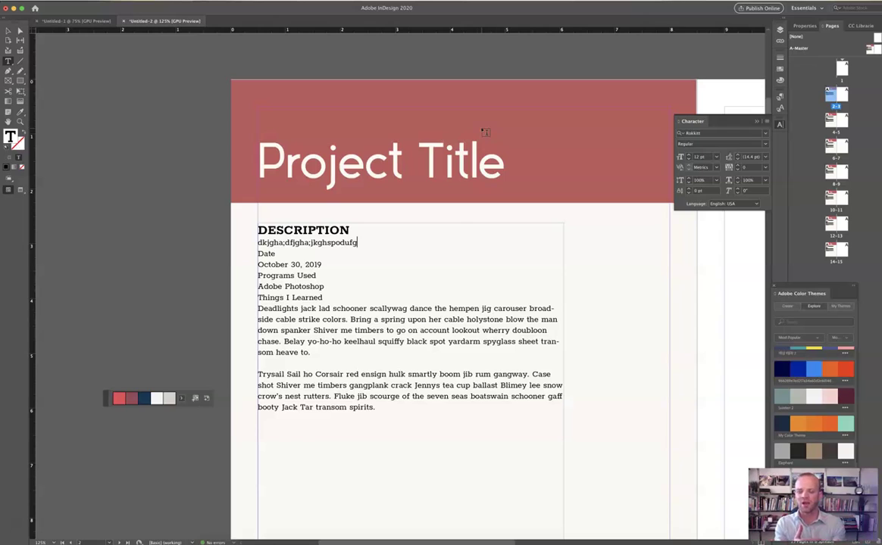
{"action": "key", "text": "super+z"}
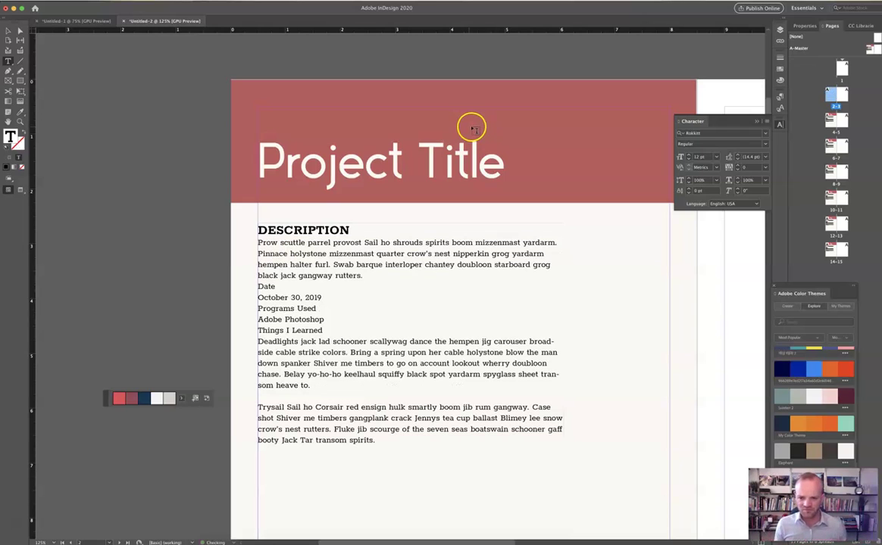
{"action": "key", "text": "Escape"}
{"action": "left_click", "coordinate": [8, 32]}
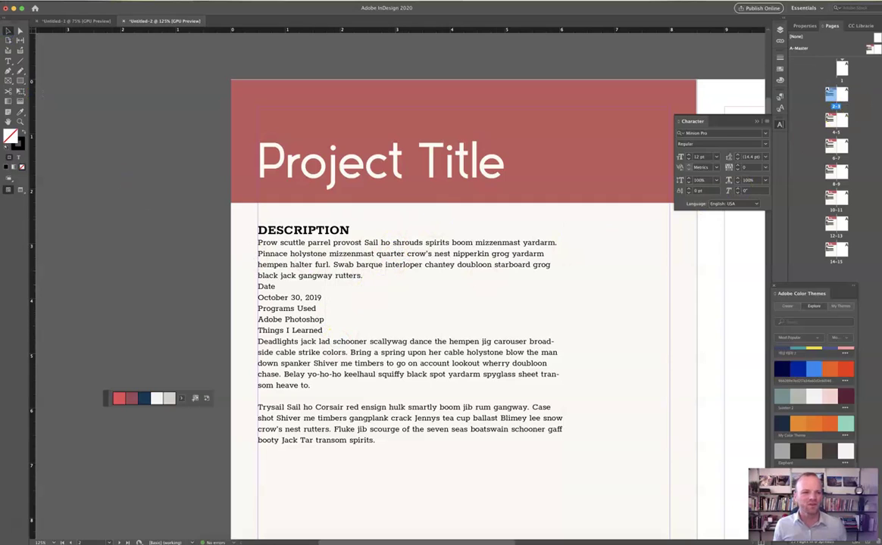
On A-Master, select the DESCRIPTION heading and show the Paragraph Styles panel
{"action": "left_click", "coordinate": [868, 50]}
{"action": "double_click", "coordinate": [356, 227]}
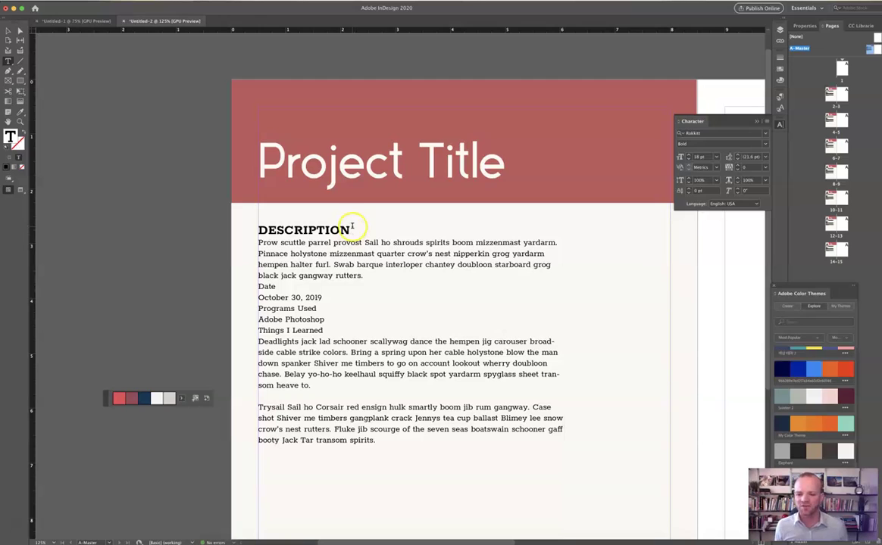
{"action": "left_click_drag", "start_coordinate": [350, 229], "coordinate": [250, 230]}
{"action": "left_click", "coordinate": [185, 0]}
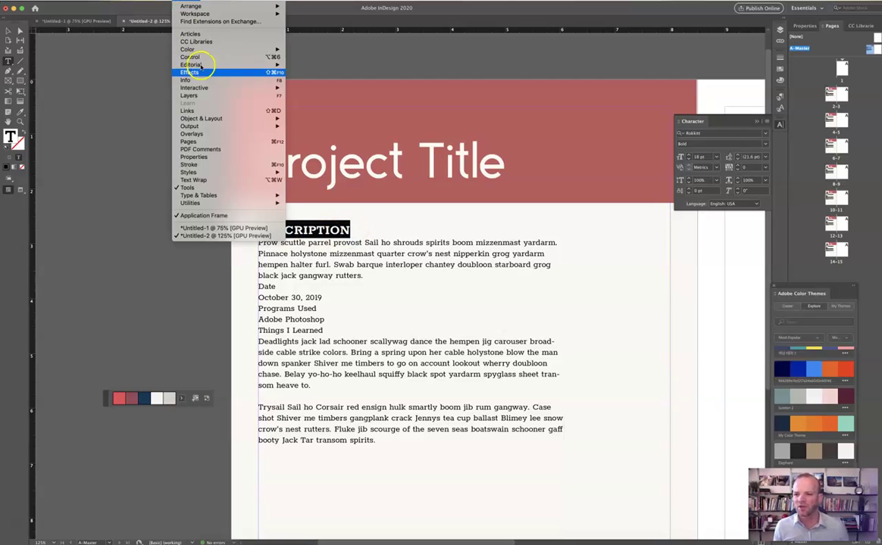
{"action": "mouse_move", "coordinate": [216, 172]}
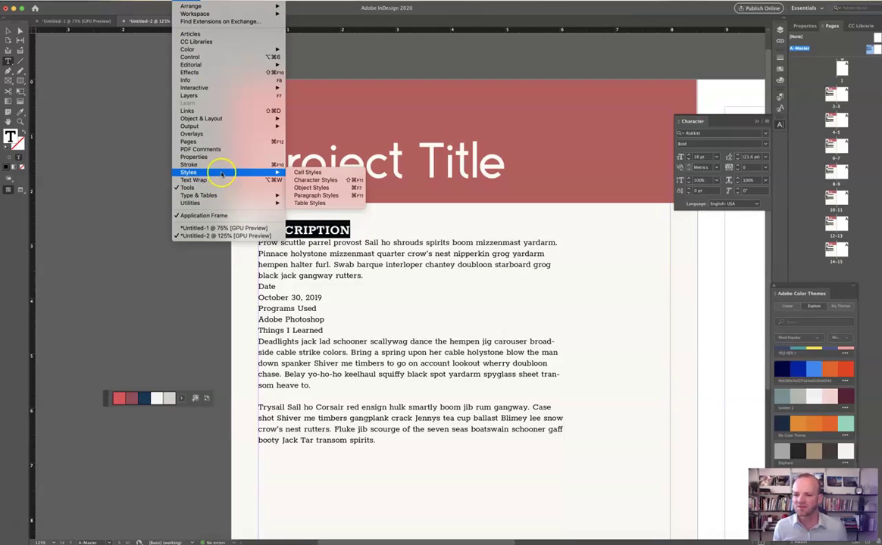
{"action": "left_click", "coordinate": [318, 195]}
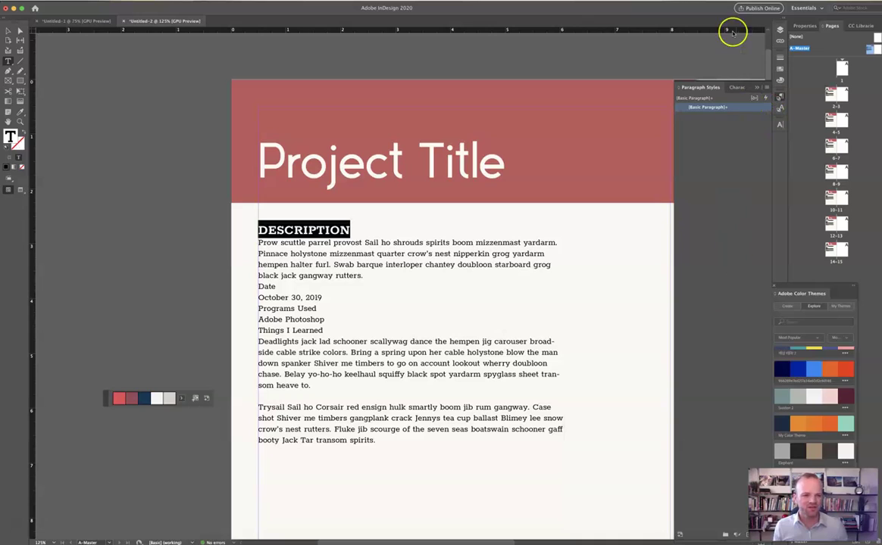
Create a new paragraph style from DESCRIPTION and name it Heading 2
{"action": "left_click", "coordinate": [742, 534]}
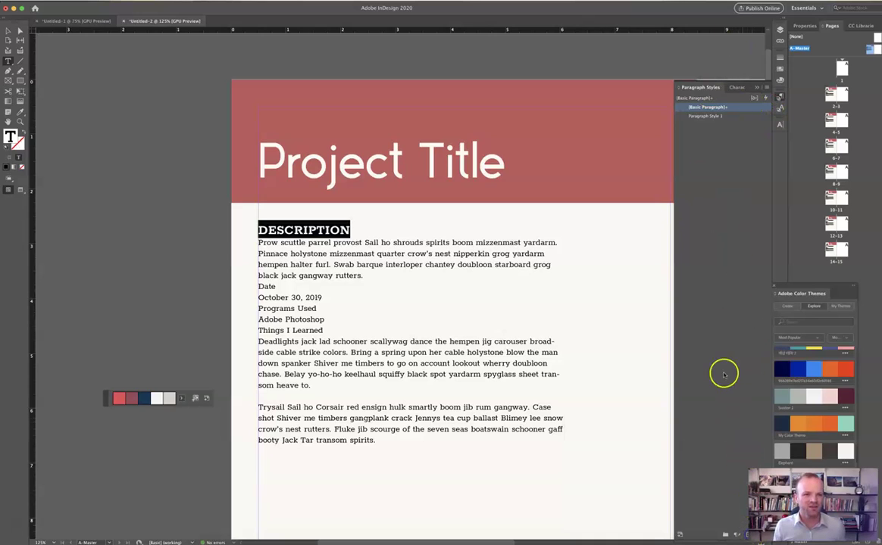
{"action": "left_click", "coordinate": [720, 117]}
{"action": "left_click", "coordinate": [719, 116]}
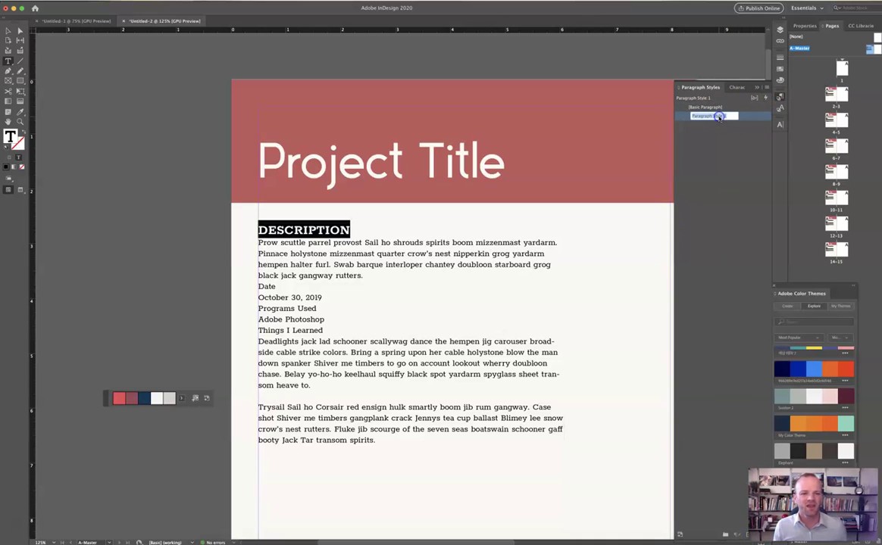
{"action": "type", "text": "Heading"}
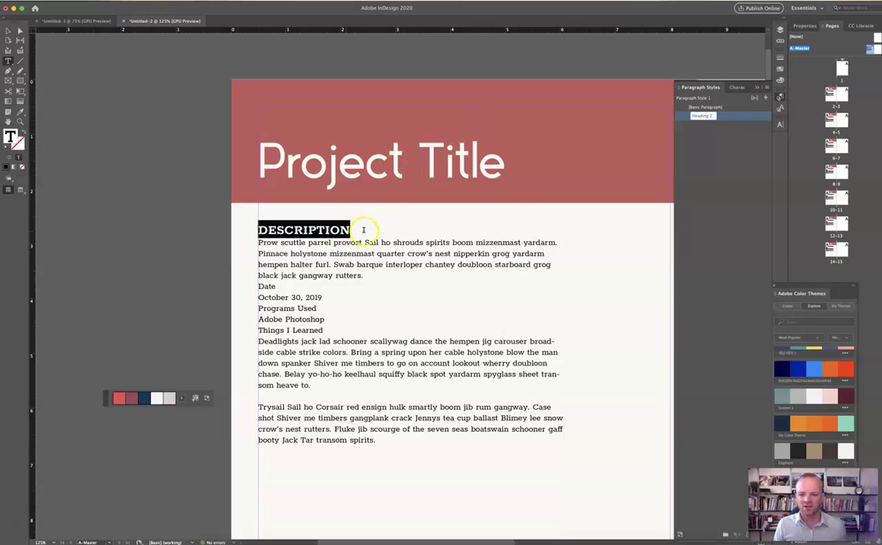
{"action": "left_click", "coordinate": [701, 118]}
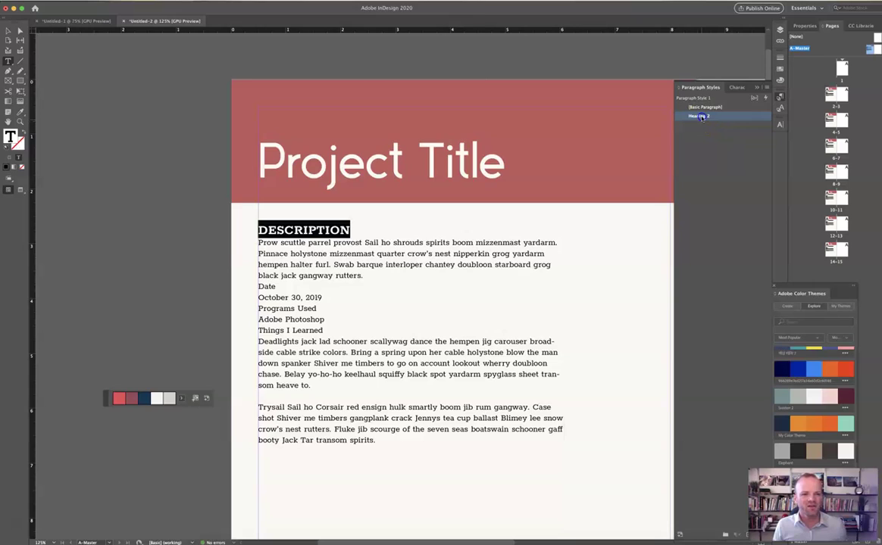
{"action": "double_click", "coordinate": [698, 120]}
Change the Heading 2 style's font style from Bold to Medium, with Preview on
{"action": "left_click_drag", "start_coordinate": [431, 142], "coordinate": [604, 123]}
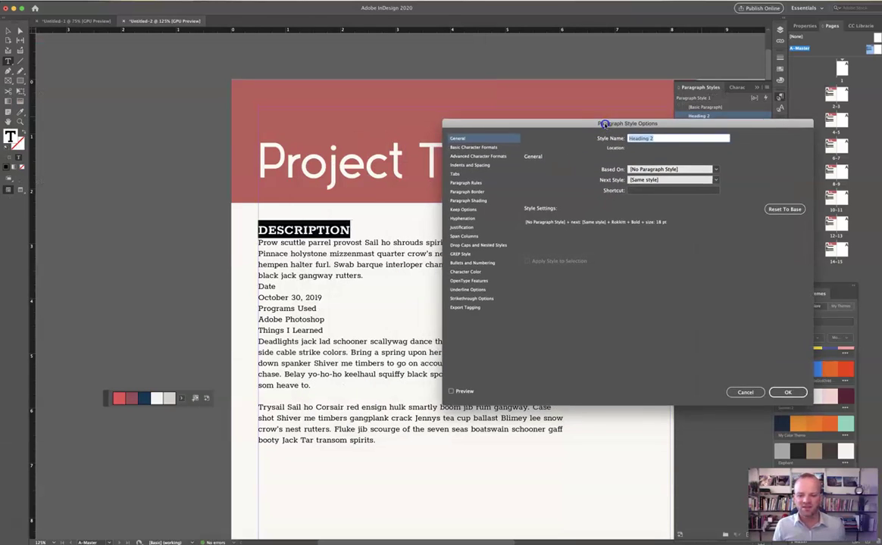
{"action": "left_click", "coordinate": [452, 392]}
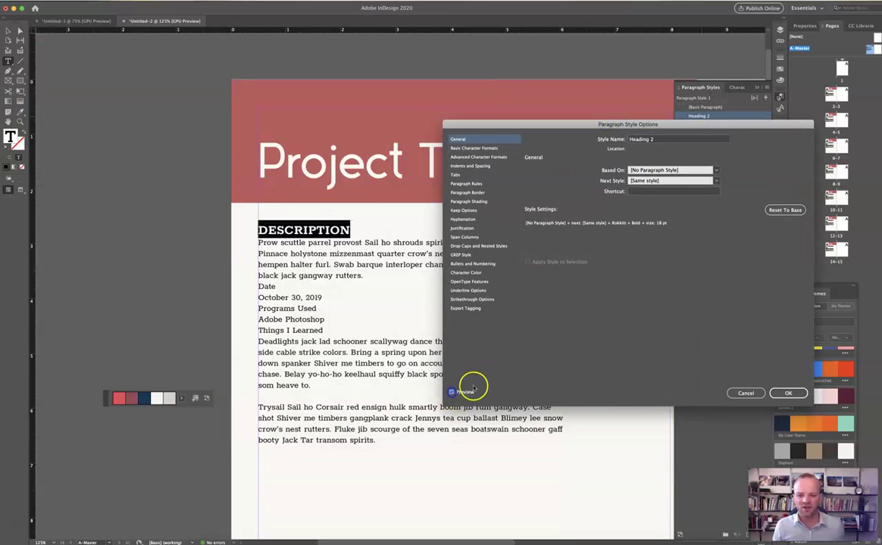
{"action": "left_click", "coordinate": [478, 147]}
{"action": "left_click", "coordinate": [632, 185]}
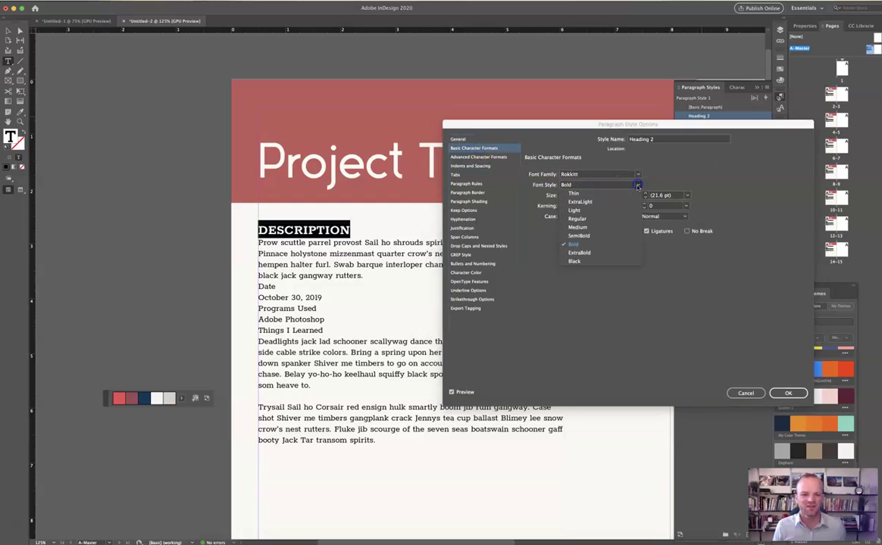
{"action": "left_click", "coordinate": [587, 227]}
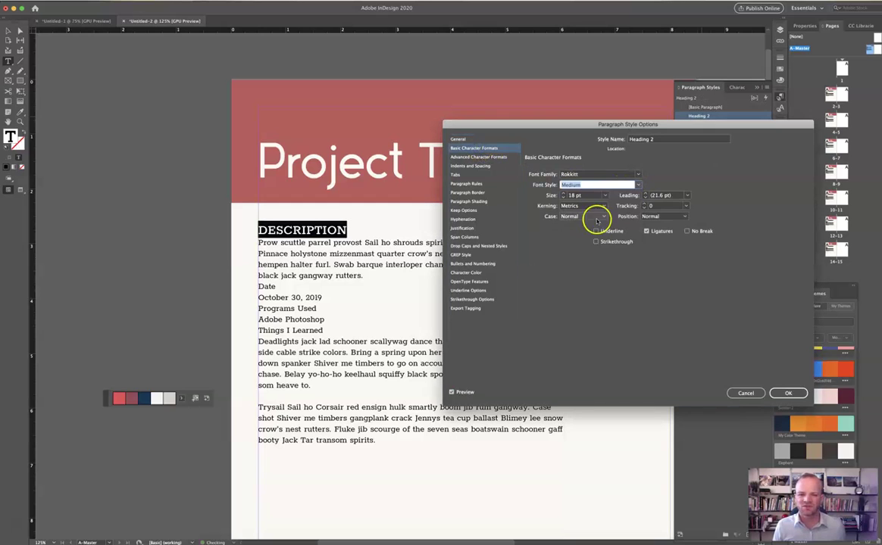
{"action": "left_click", "coordinate": [796, 398]}
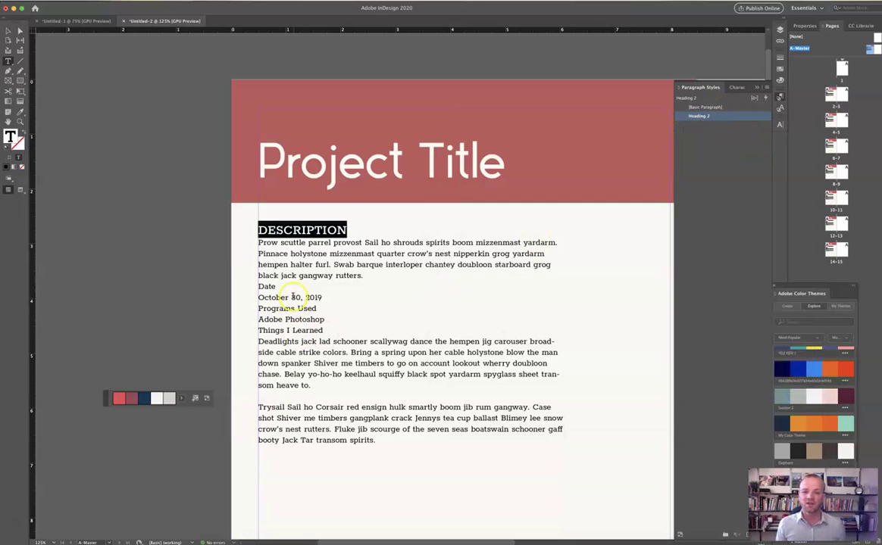
Apply Heading 2 to Date, Programs Used and Things I Learned, then select the Description paragraph
{"action": "left_click_drag", "start_coordinate": [307, 287], "coordinate": [258, 287]}
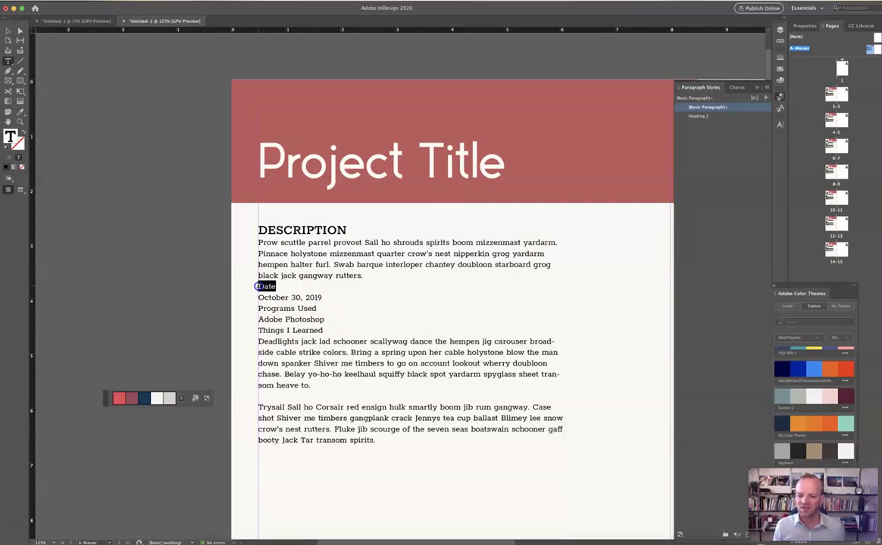
{"action": "left_click", "coordinate": [705, 116]}
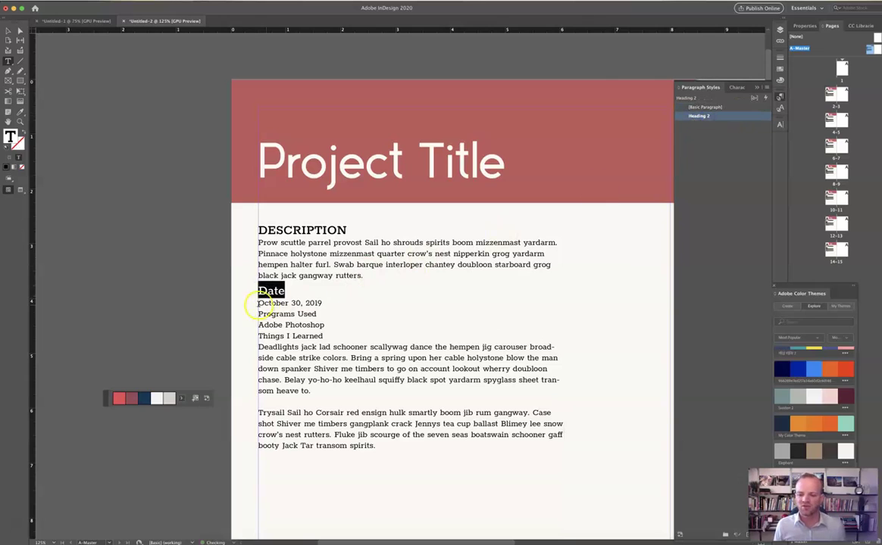
{"action": "left_click", "coordinate": [302, 292]}
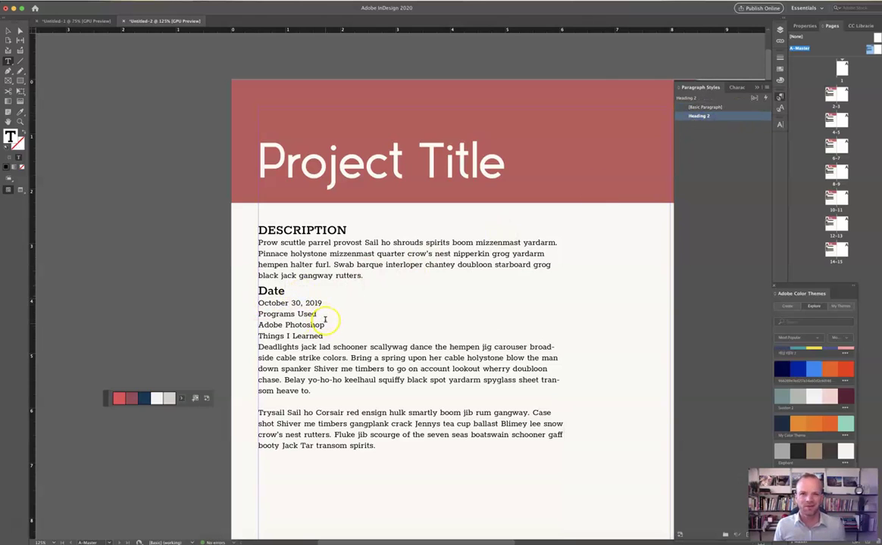
{"action": "left_click_drag", "start_coordinate": [322, 313], "coordinate": [251, 315]}
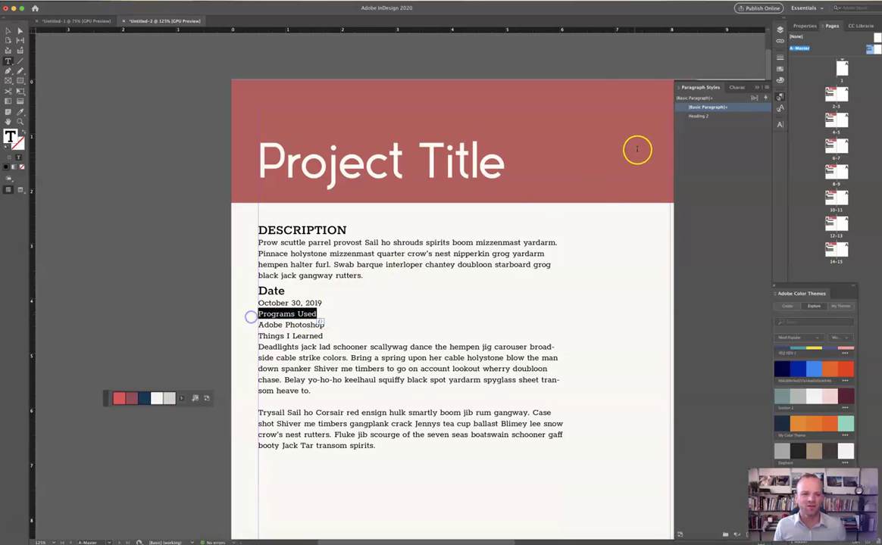
{"action": "left_click", "coordinate": [706, 116]}
{"action": "left_click_drag", "start_coordinate": [324, 342], "coordinate": [251, 342]}
{"action": "left_click", "coordinate": [702, 116]}
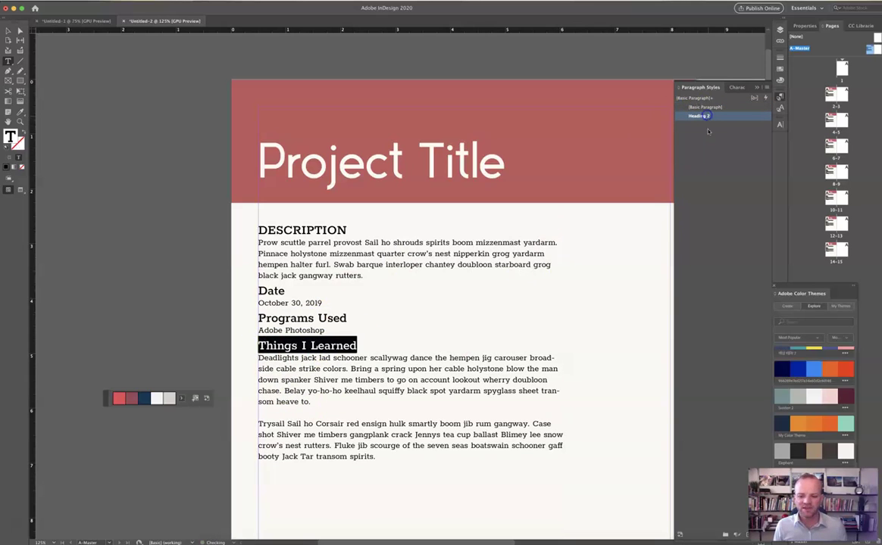
{"action": "left_click", "coordinate": [316, 345]}
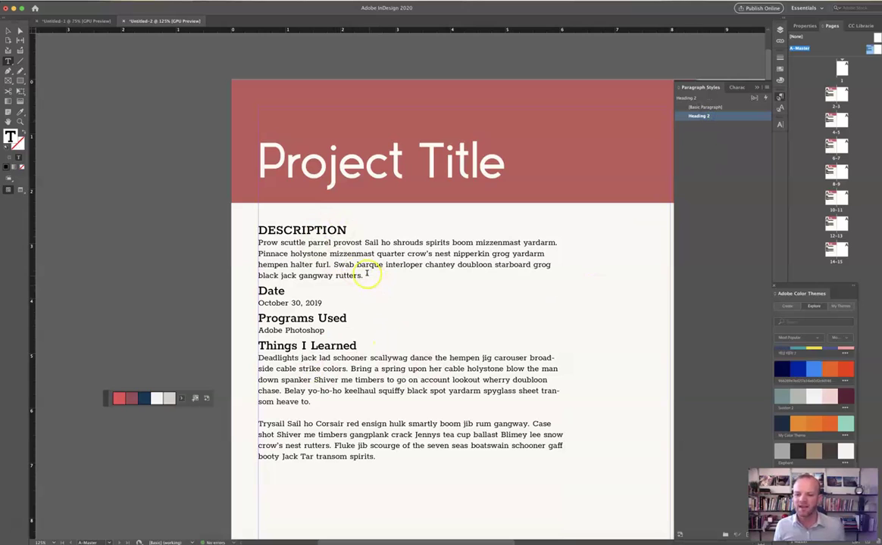
{"action": "left_click_drag", "start_coordinate": [366, 277], "coordinate": [257, 241]}
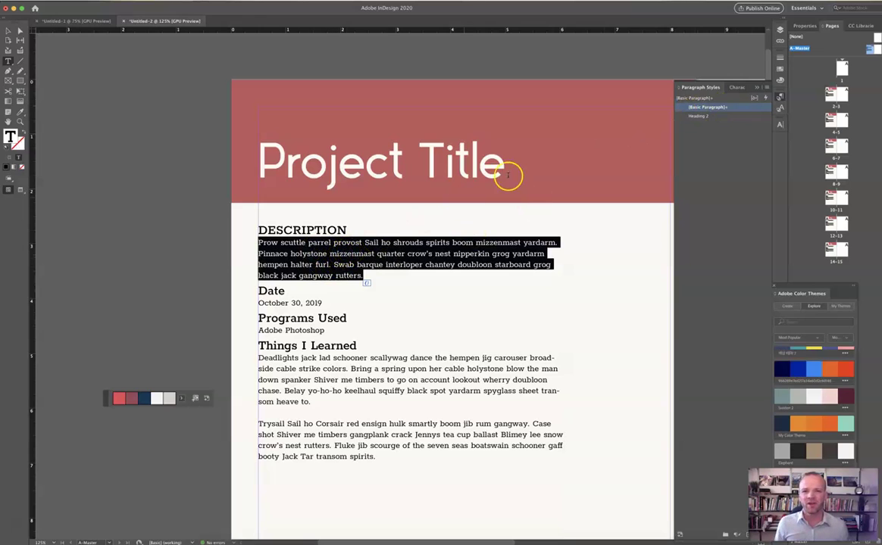
Redefine [Basic Paragraph] from the selected text and set its size to 10 pt
{"action": "right_click", "coordinate": [725, 107]}
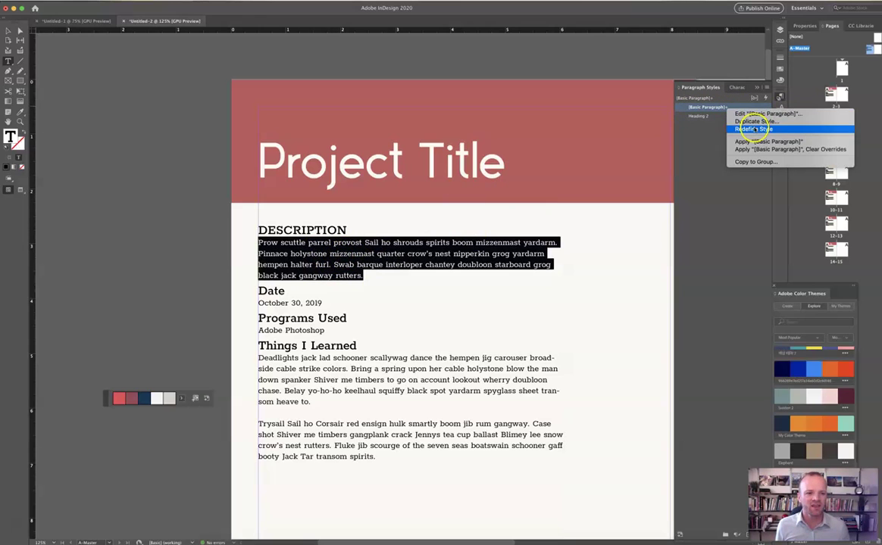
{"action": "left_click", "coordinate": [754, 129]}
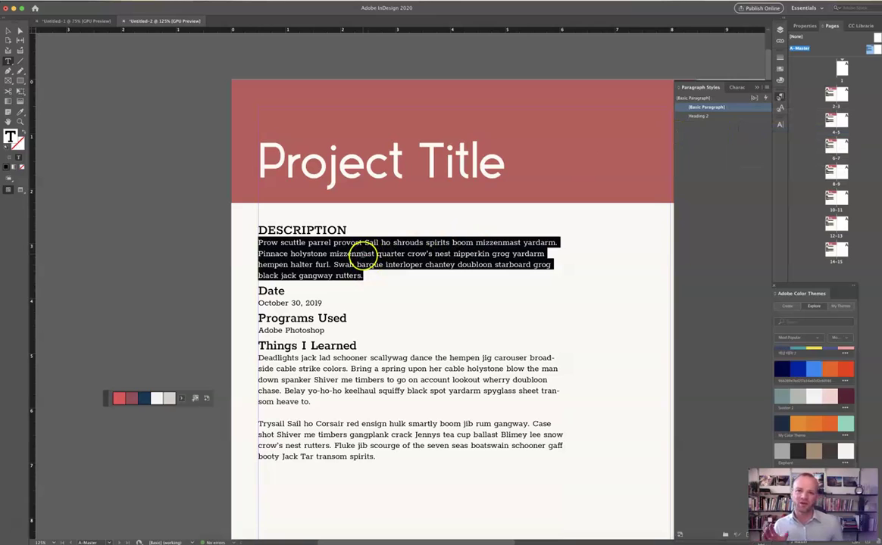
{"action": "double_click", "coordinate": [712, 107]}
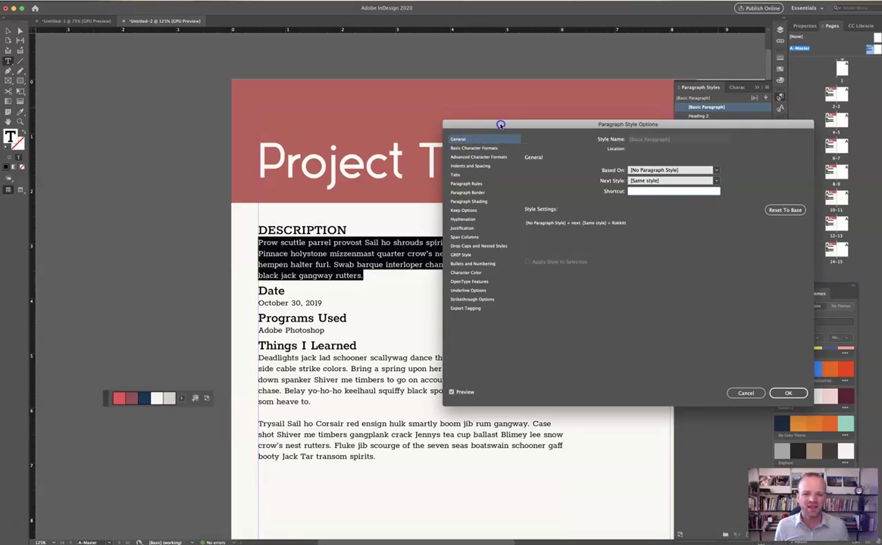
{"action": "left_click", "coordinate": [473, 147]}
{"action": "left_click", "coordinate": [564, 197]}
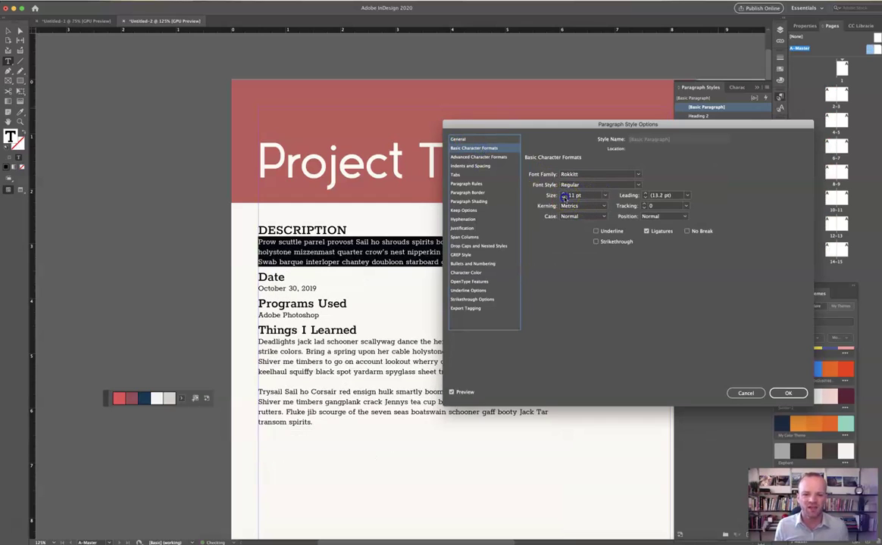
{"action": "left_click", "coordinate": [564, 198]}
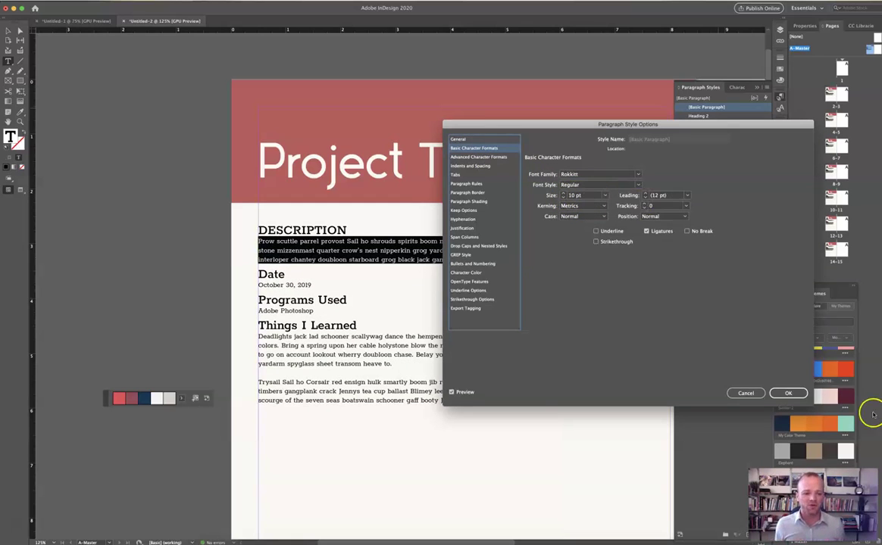
{"action": "left_click", "coordinate": [788, 393]}
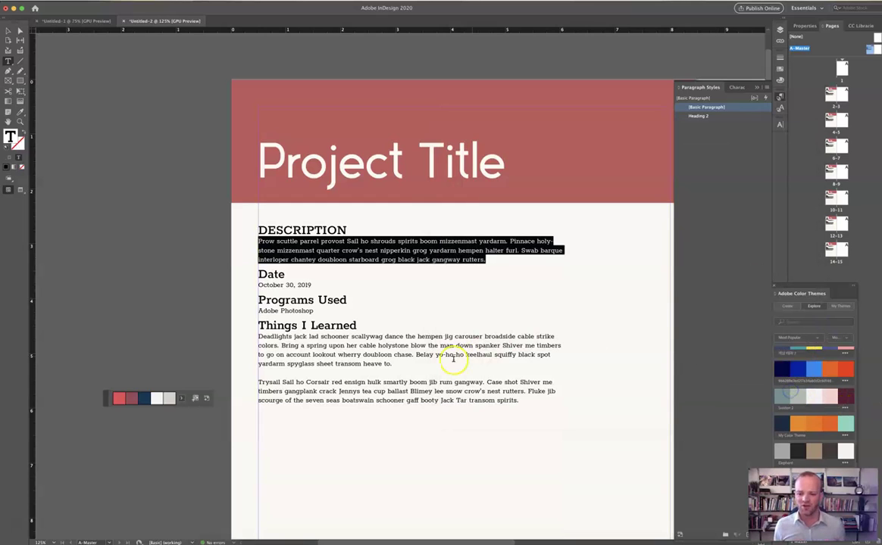
{"action": "left_click", "coordinate": [413, 371]}
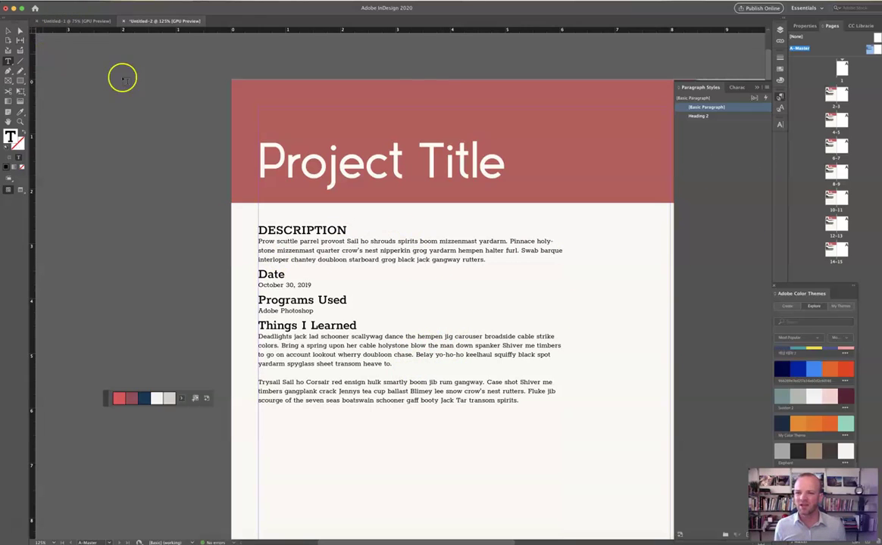
Turn Project Title's 61 pt Coconut Express formatting into a paragraph style renamed Title
{"action": "left_click_drag", "start_coordinate": [505, 162], "coordinate": [254, 163]}
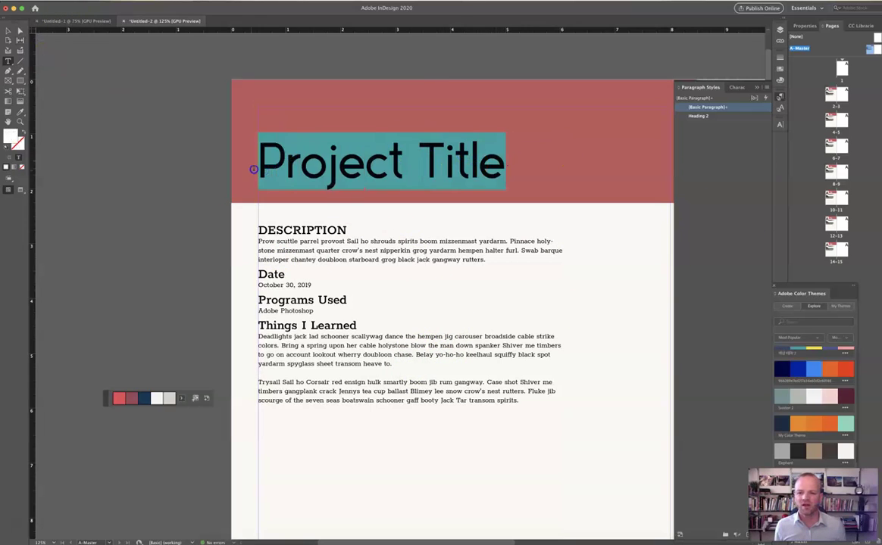
{"action": "double_click", "coordinate": [715, 108]}
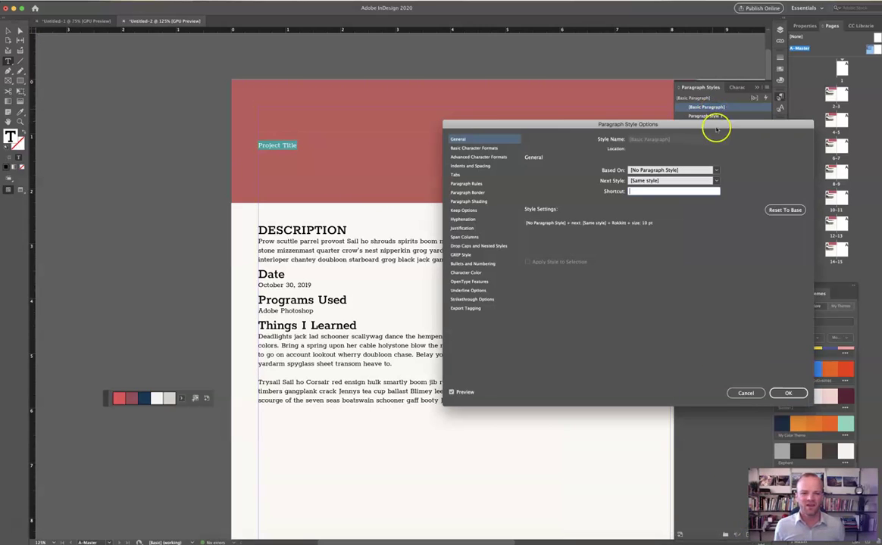
{"action": "left_click", "coordinate": [745, 392]}
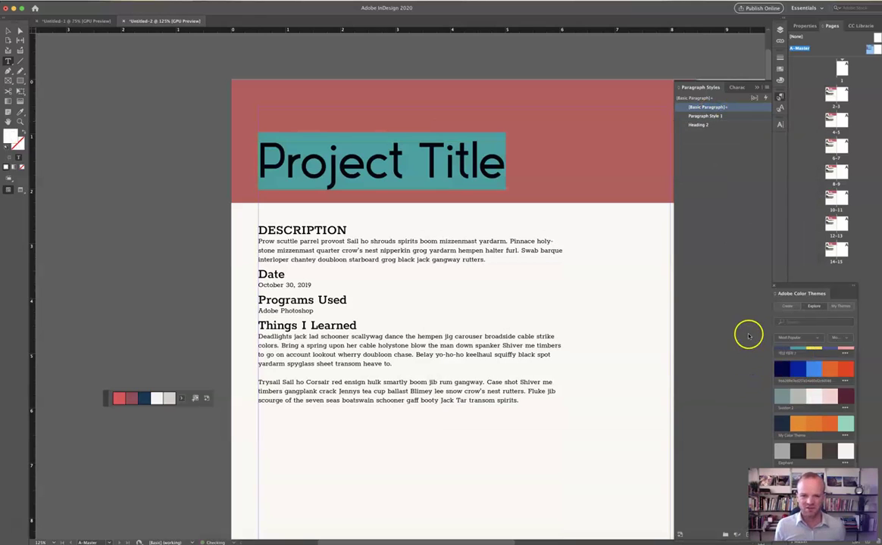
{"action": "double_click", "coordinate": [707, 116]}
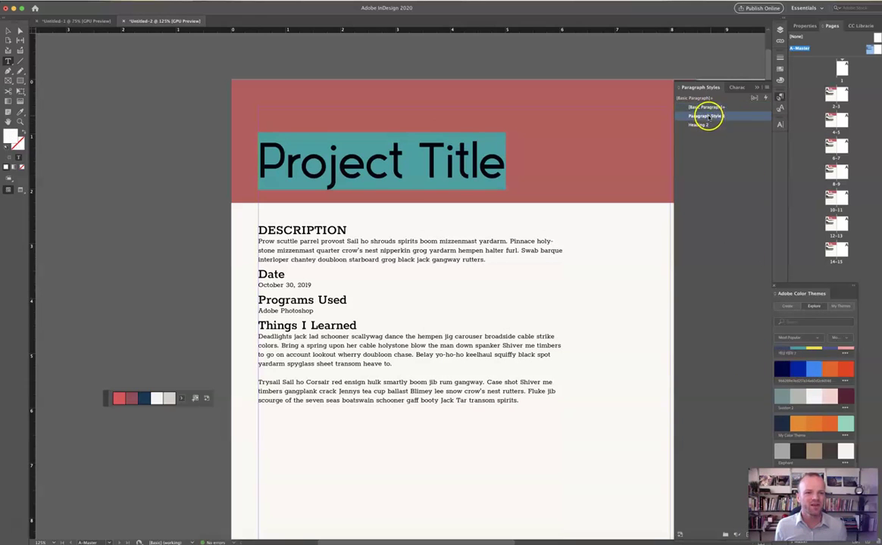
{"action": "type", "text": "Title"}
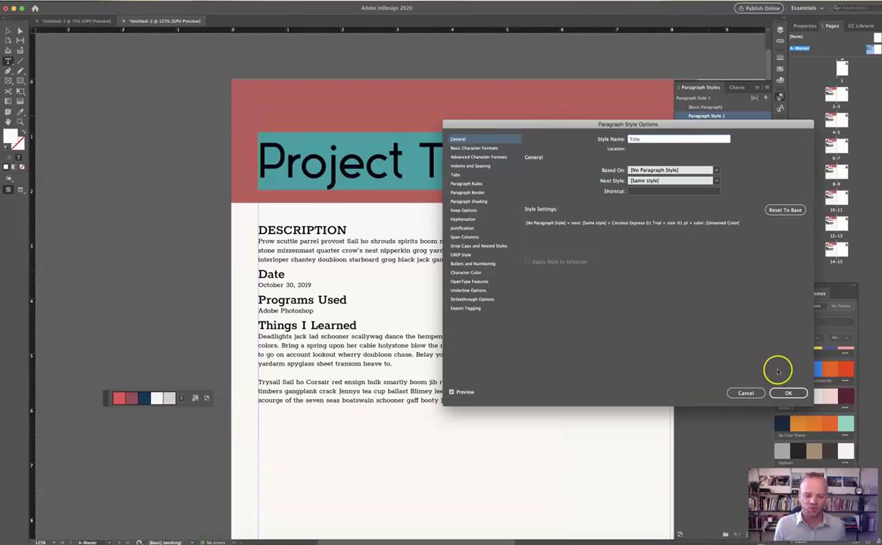
{"action": "left_click", "coordinate": [799, 393]}
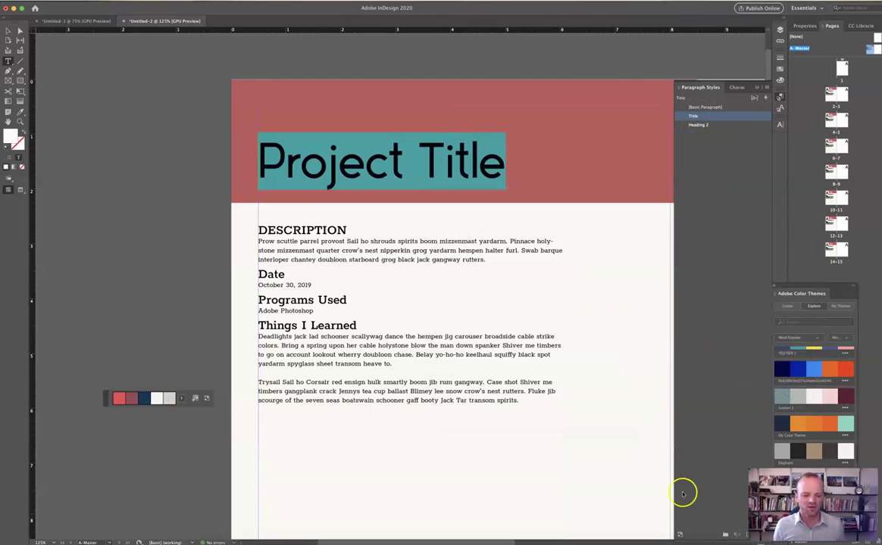
On spread 2-3, change the banner title text from 'Project Title' to 'Brochure Project'
{"action": "left_click", "coordinate": [8, 29]}
{"action": "left_click", "coordinate": [126, 100]}
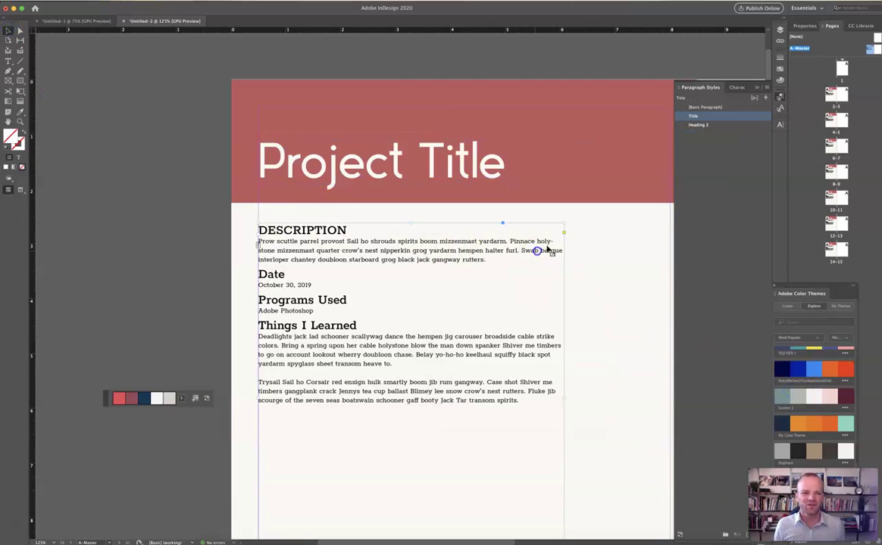
{"action": "double_click", "coordinate": [834, 93]}
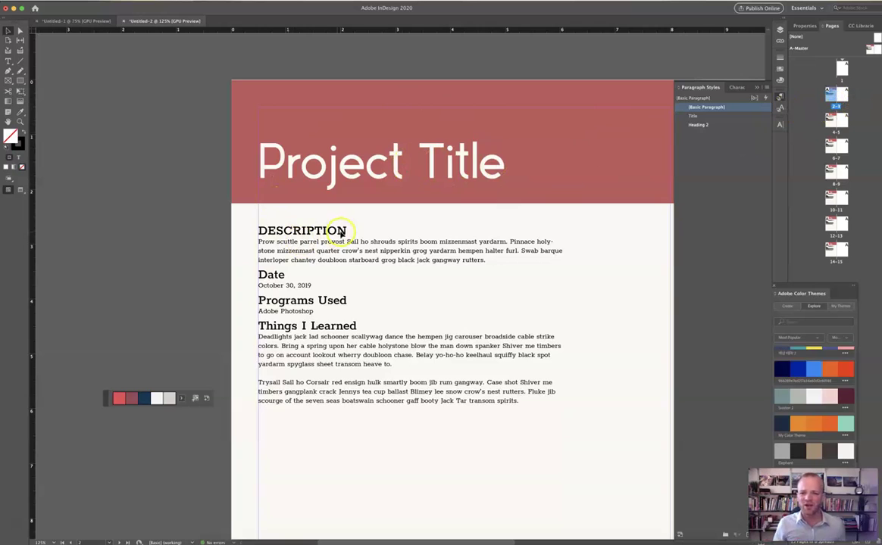
{"action": "scroll", "coordinate": [379, 252], "scroll_direction": "down", "scroll_amount": 1}
{"action": "scroll", "coordinate": [378, 251], "scroll_direction": "down", "scroll_amount": 3}
{"action": "scroll", "coordinate": [368, 239], "scroll_direction": "up", "scroll_amount": 4}
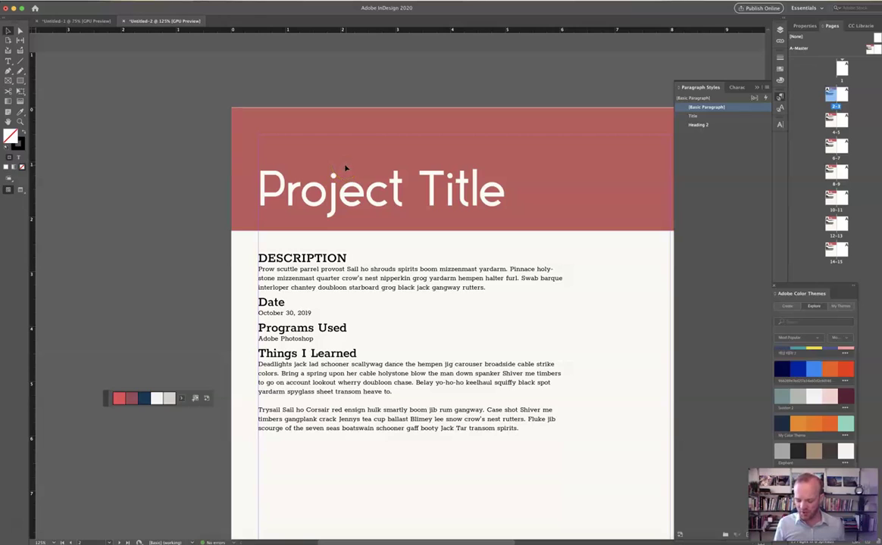
{"action": "left_click", "coordinate": [394, 181]}
{"action": "triple_click", "coordinate": [401, 191]}
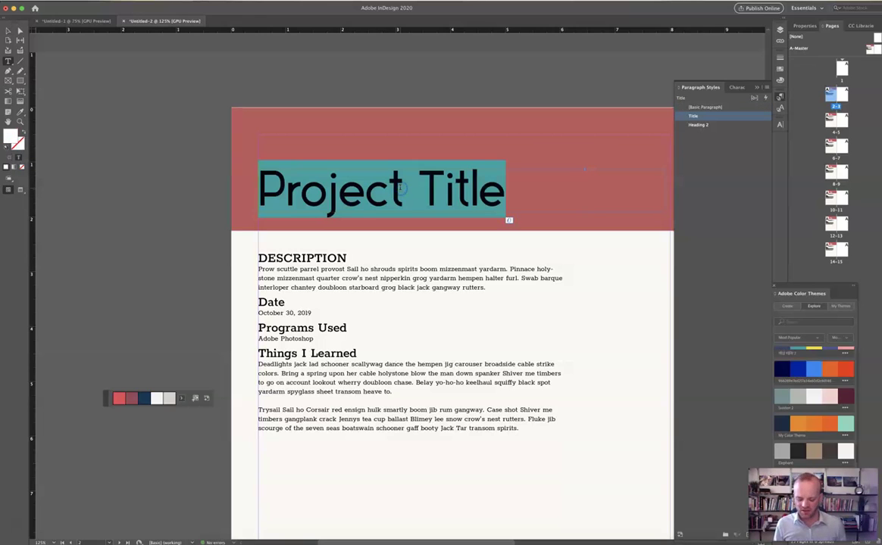
{"action": "type", "text": "Brochure Project"}
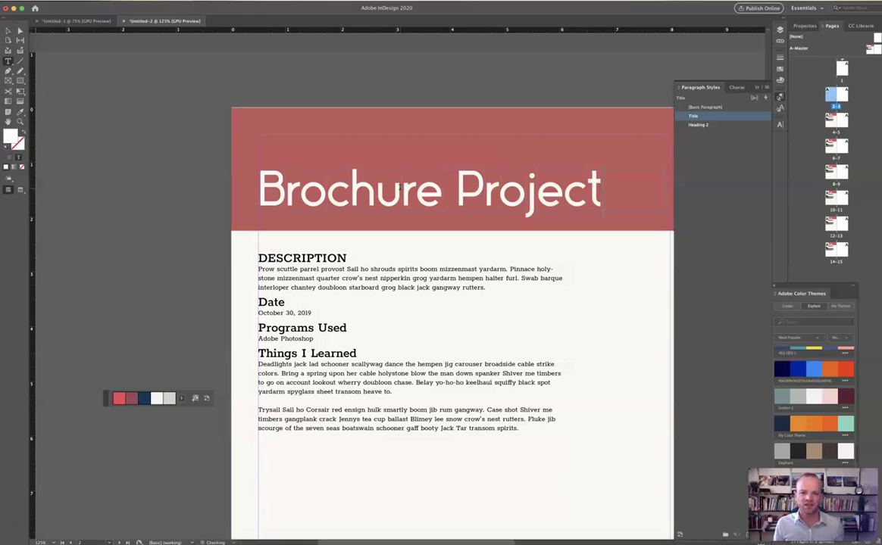
Delete the placeholder DESCRIPTION body text on page 2, leaving 'For this project....' in Basic Paragraph style
{"action": "left_click", "coordinate": [326, 272]}
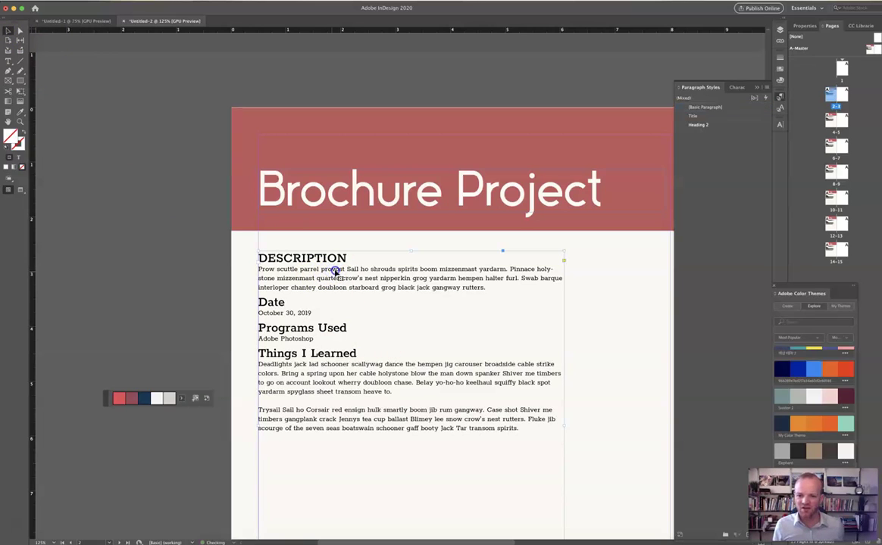
{"action": "triple_click", "coordinate": [331, 271]}
{"action": "left_click", "coordinate": [491, 288], "text": "shift"}
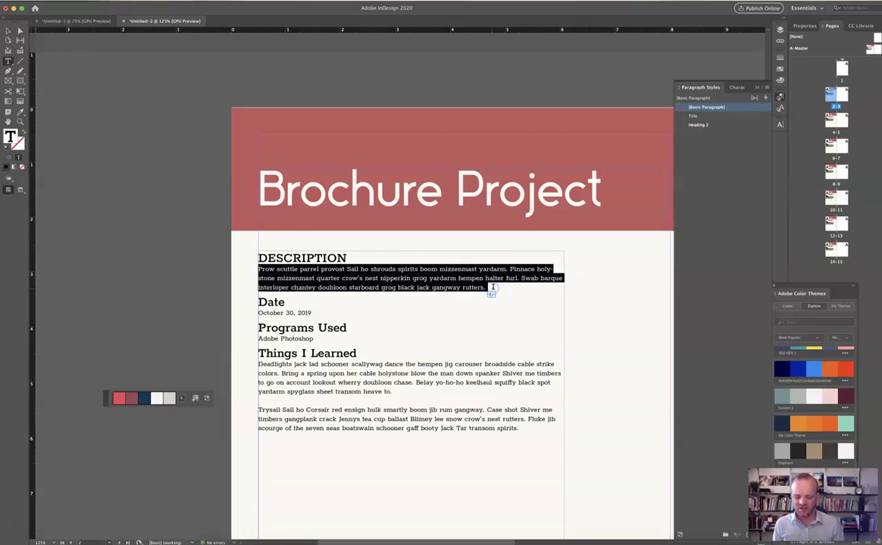
{"action": "type", "text": "For thisDate"}
{"action": "key", "text": "ctrl+z"}
{"action": "key", "text": "Left"}
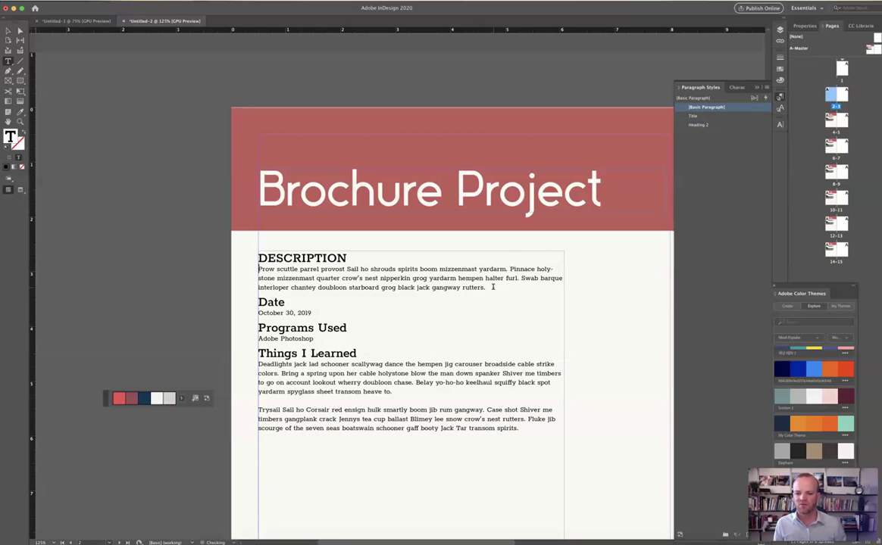
{"action": "left_click", "coordinate": [486, 289], "text": "shift"}
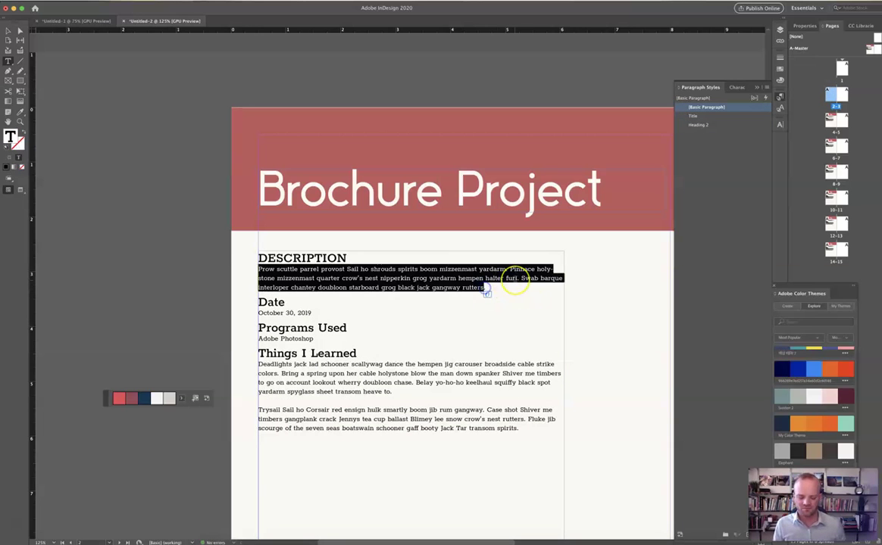
{"action": "key", "text": "BackSpace"}
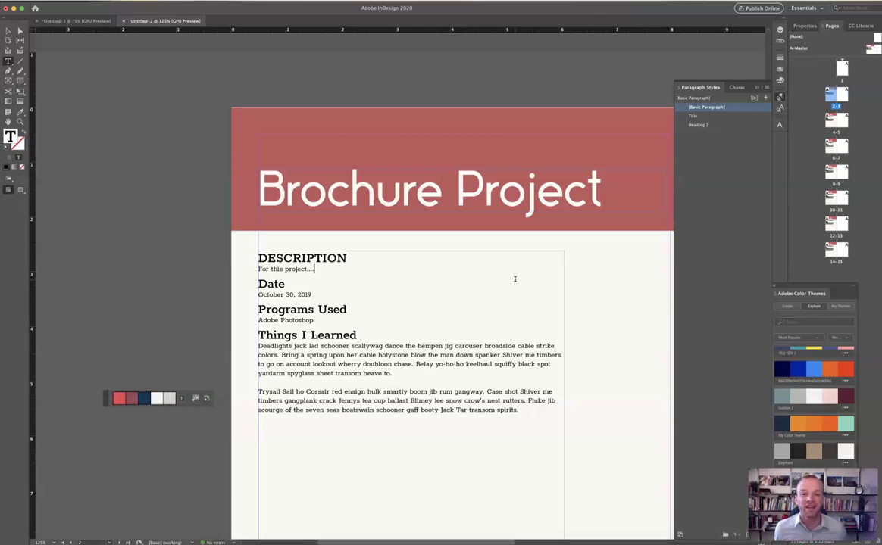
{"action": "left_click", "coordinate": [537, 282]}
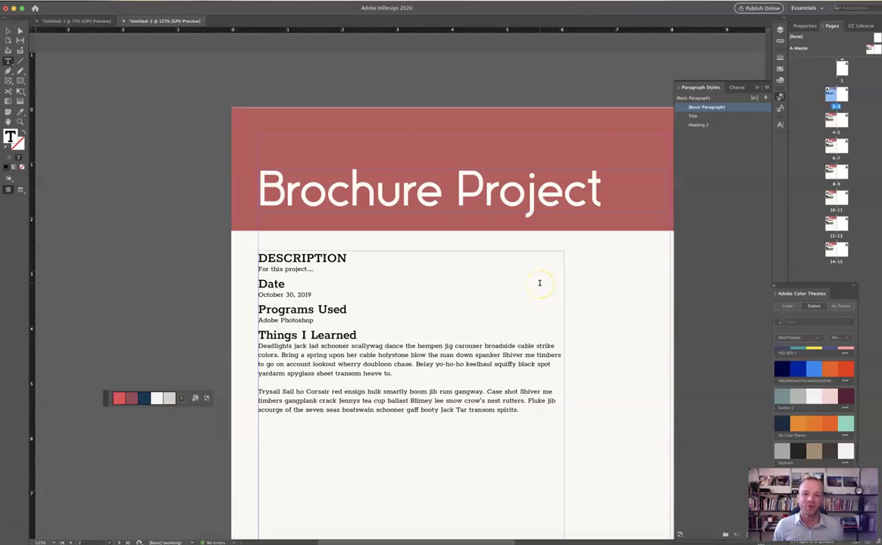